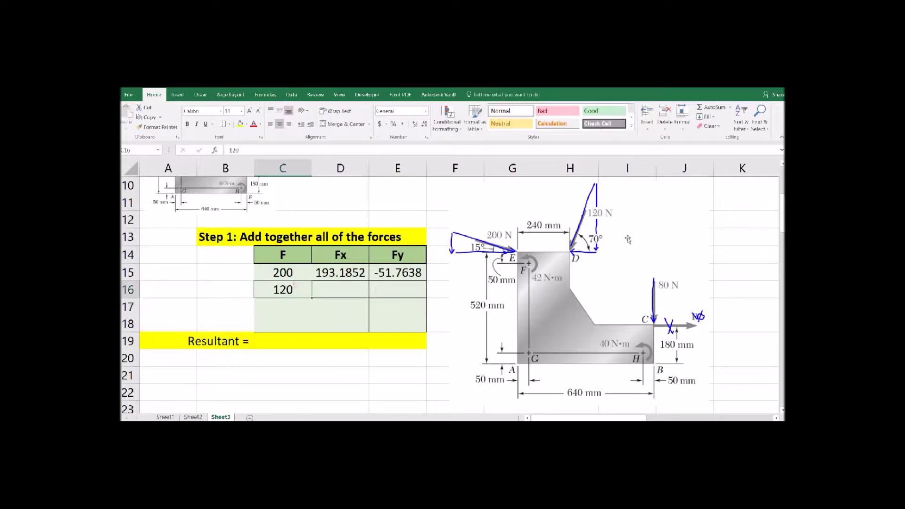
- Enter the 120 N force components as =-C16*COS(RADIANS(70)) and =-C16*SIN(RADIANS(70))
left_click(339, 288)
type("=")
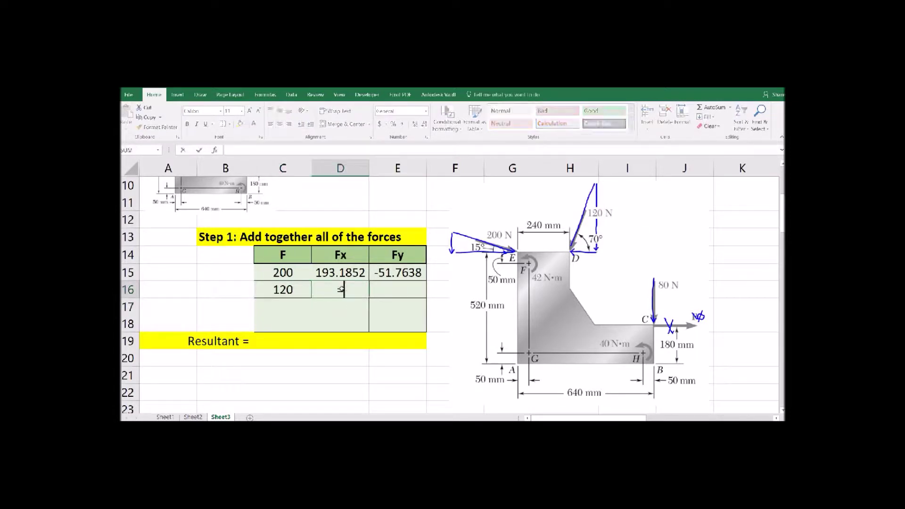
type("-")
left_click(281, 290)
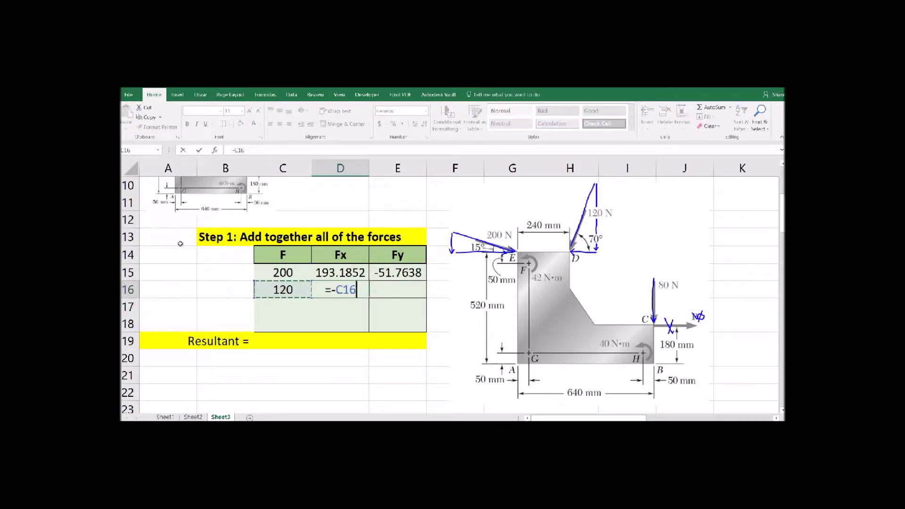
type("*Cos(Radi")
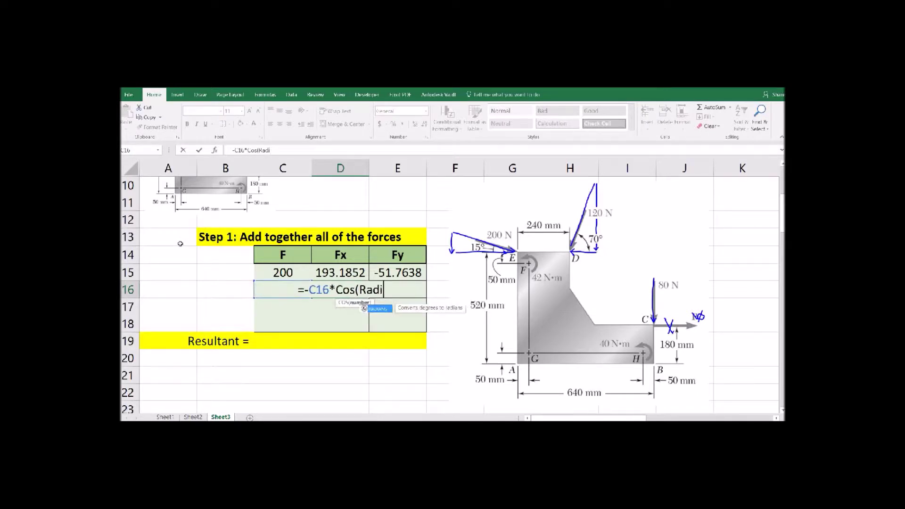
type("ans(70))")
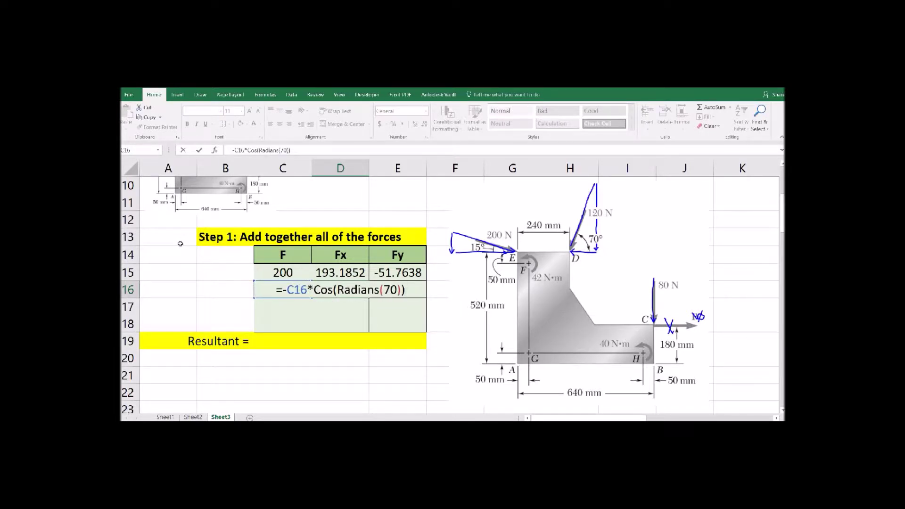
key("Return")
left_click(398, 291)
type("=")
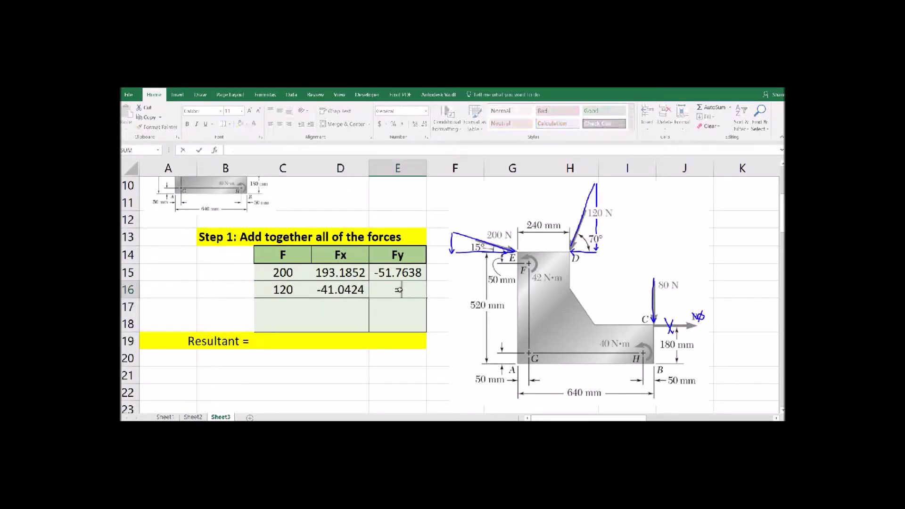
type("-")
left_click(293, 290)
type("*Sin(Radians(70))")
key("Return")
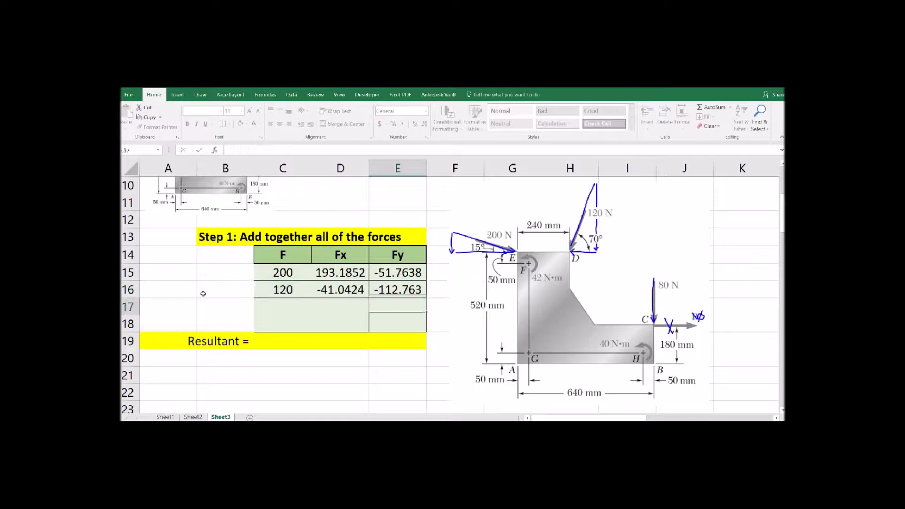
- Fill the 80 N row with magnitude 80, Fx 0 and Fy -80
left_click(280, 307)
type("80")
left_click(337, 302)
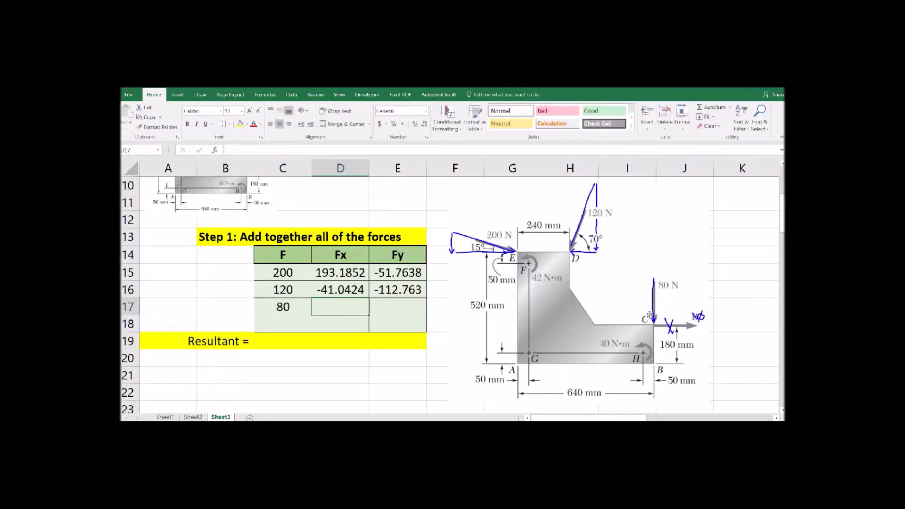
type("0")
left_click(410, 309)
type("-8")
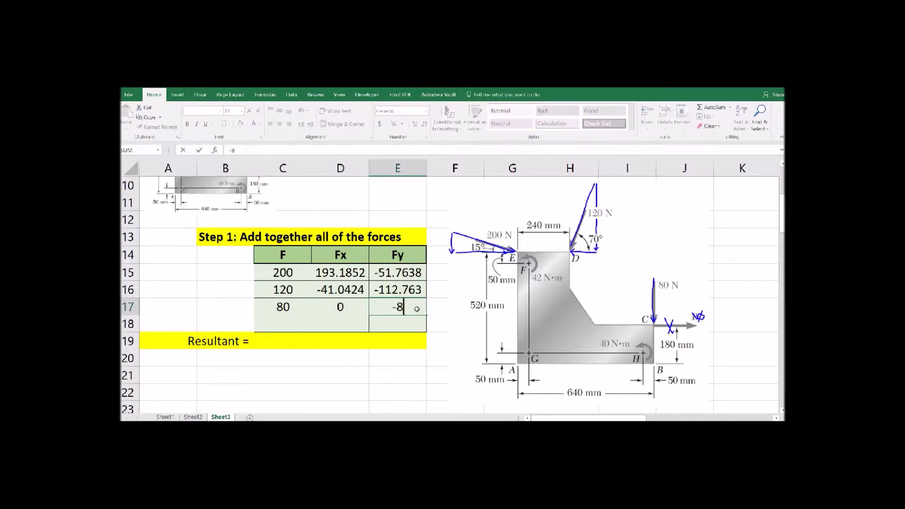
left_click(291, 321)
- Fill the force P row with label P and components 0 and 0
type(")")
key("BackSpace")
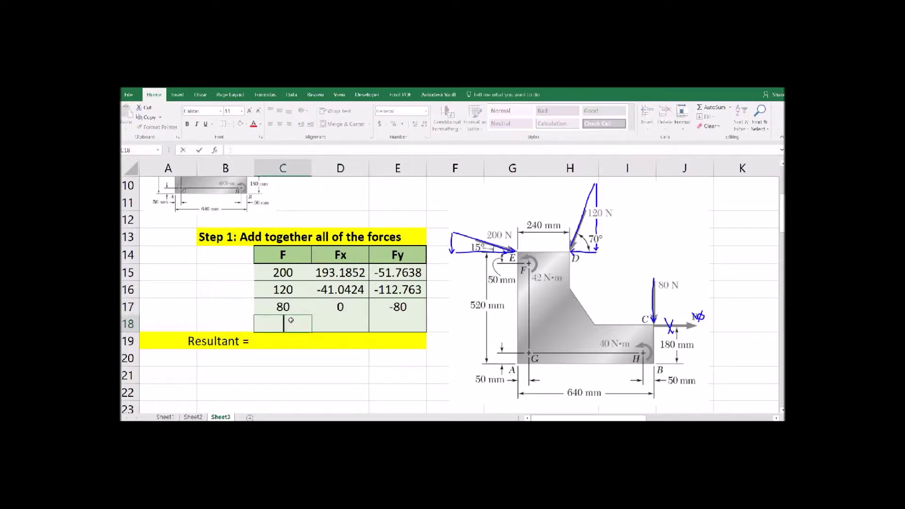
type("P")
left_click(340, 324)
type("0")
key("Tab")
type("0")
- Total the Fx column in D19 with =SUM(D15:D18)
left_click(341, 340)
type("=SUM(")
left_click_drag(342, 278, 398, 346)
key("Return")
left_click(361, 344)
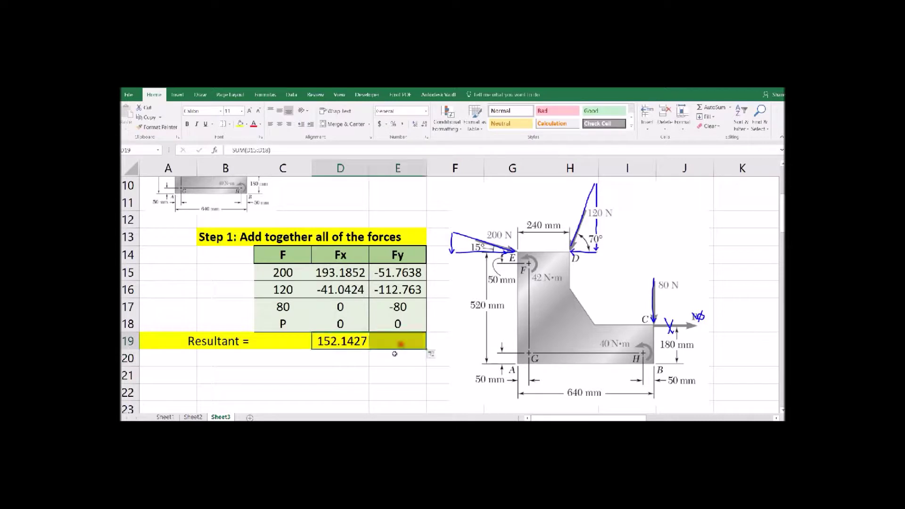
- Extend the sum into E19 to get the Fy total of -244.527
left_click(384, 357)
double_click(392, 341)
key("Escape")
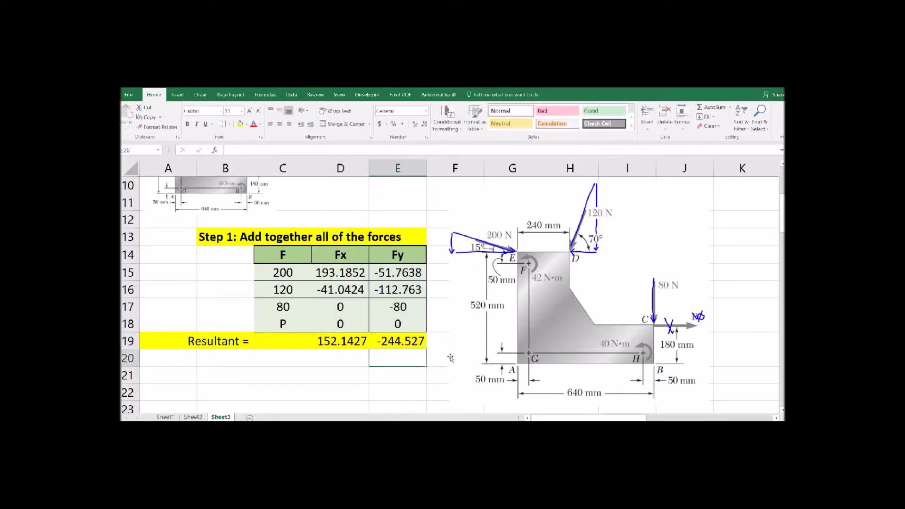
- Compute the resultant magnitude in C19 as =SQRT(D19^2+E19^2)
left_click(296, 341)
type("=Sqrt(")
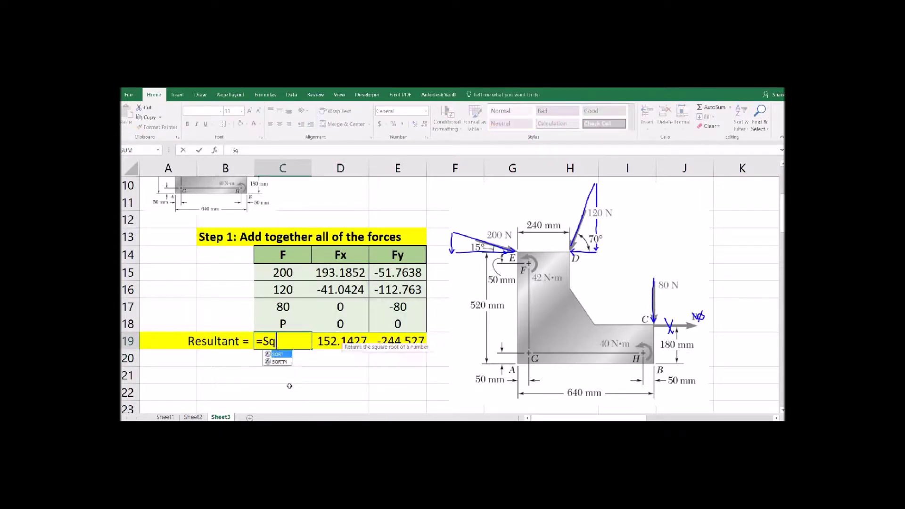
left_click(344, 343)
type("^2)+")
left_click(408, 341)
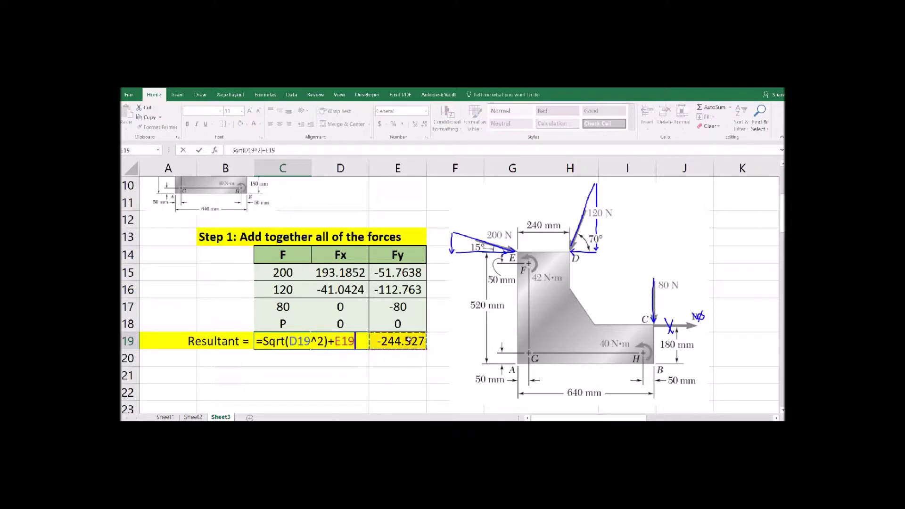
type("^2)")
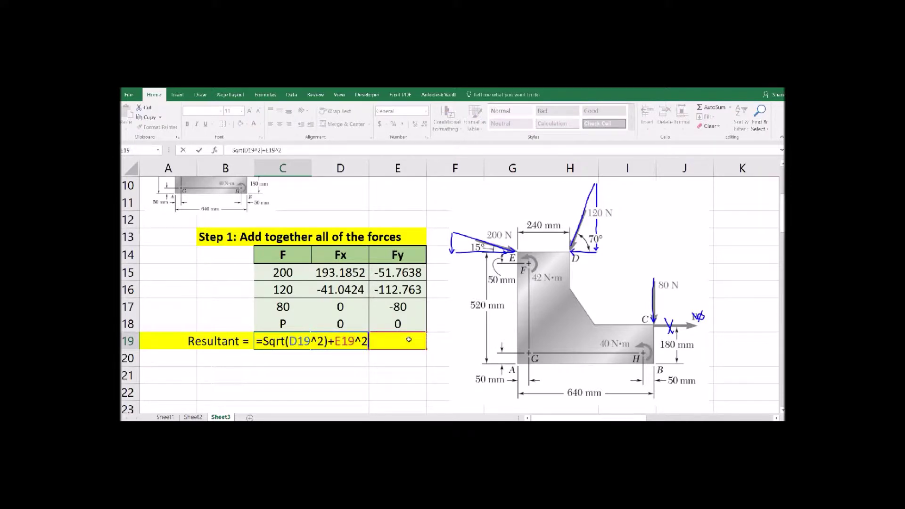
key("BackSpace")
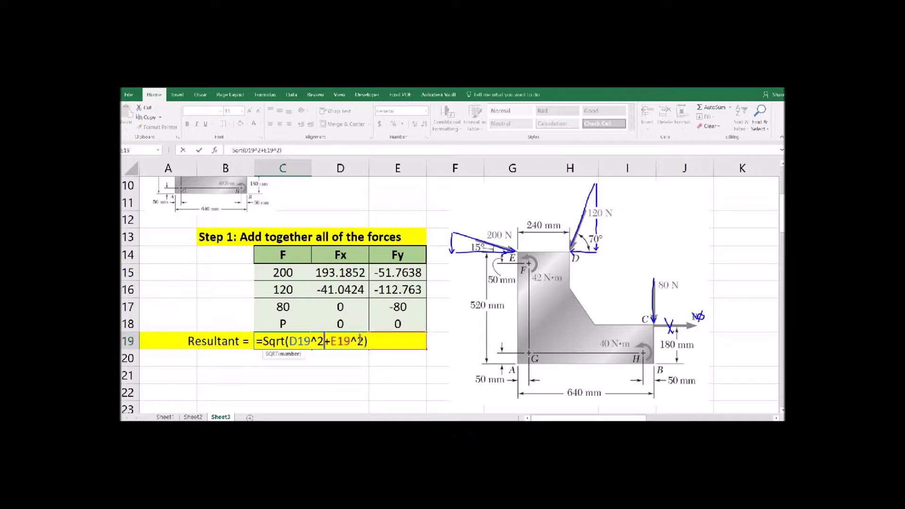
key("Return")
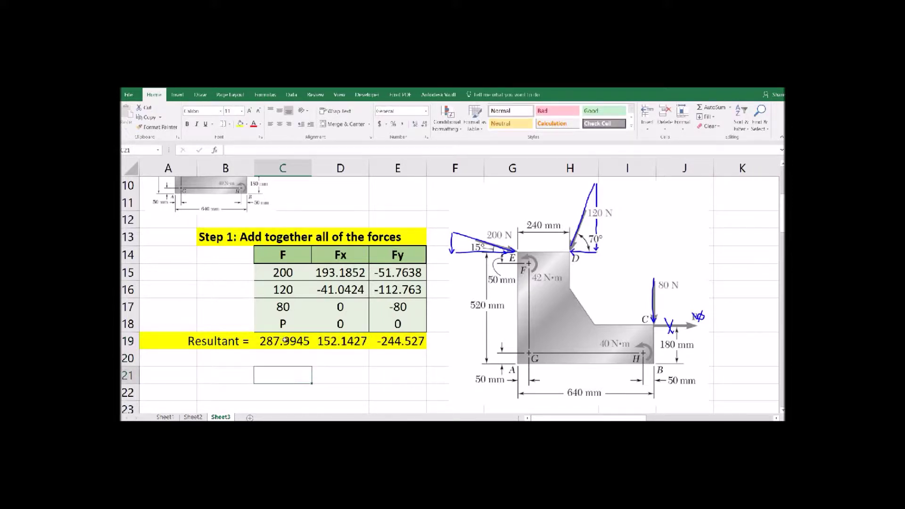
double_click(284, 340)
key("Return")
left_click(234, 371)
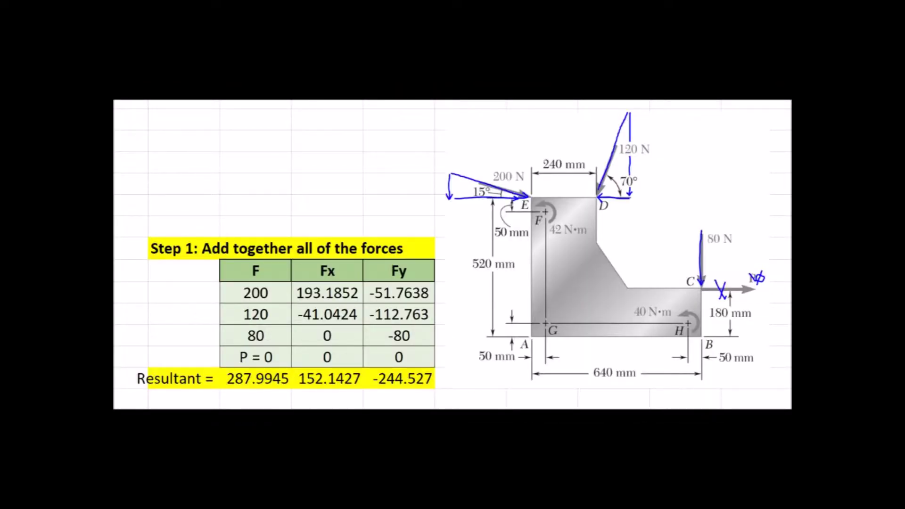
- Reposition the left, middle and right moment diagrams and the force diagram picture
left_click(281, 370)
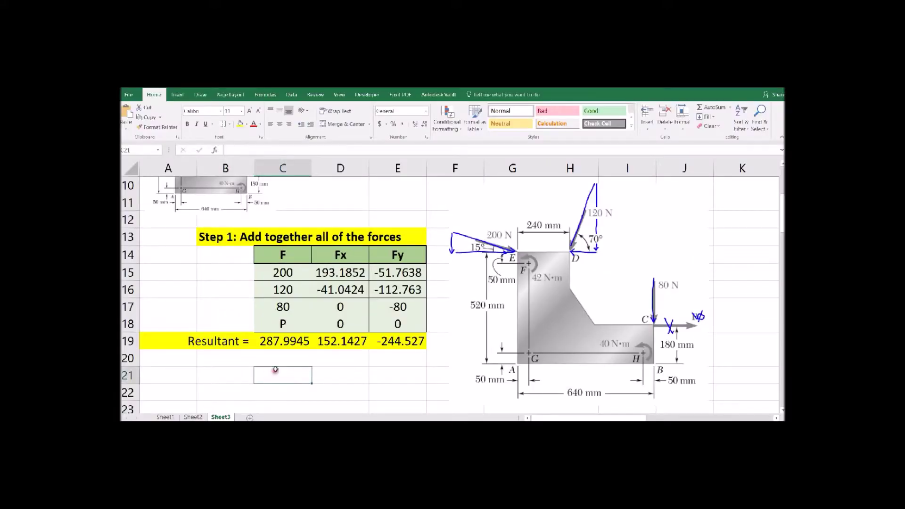
scroll(277, 364, "down", 5)
scroll(310, 341, "down", 4)
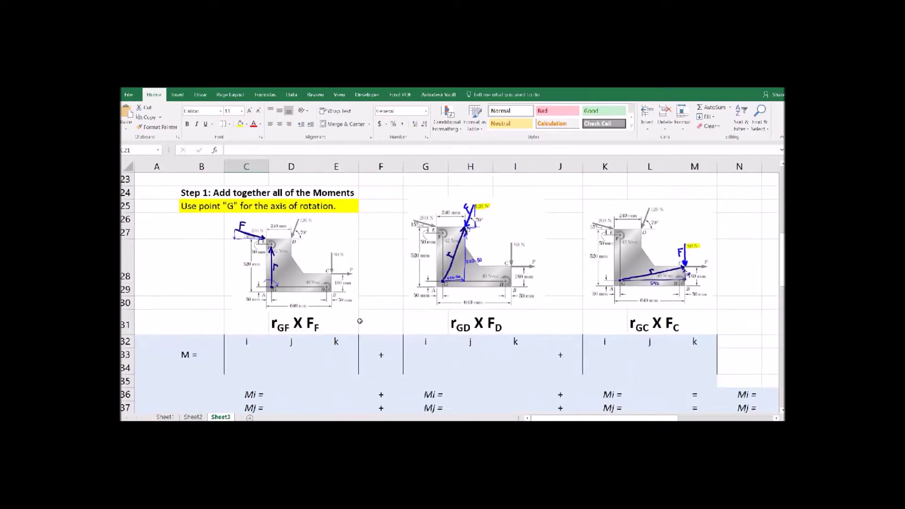
left_click(307, 280)
left_click_drag(307, 279, 315, 273)
left_click(302, 325)
left_click_drag(489, 276, 492, 271)
left_click(478, 326)
left_click_drag(647, 281, 641, 274)
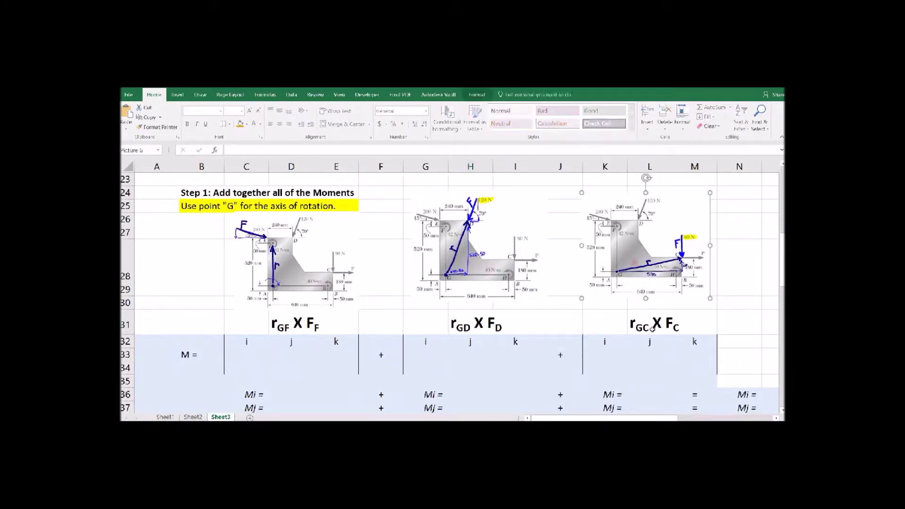
left_click(654, 324)
scroll(706, 322, "down", 4)
left_click_drag(602, 322, 604, 325)
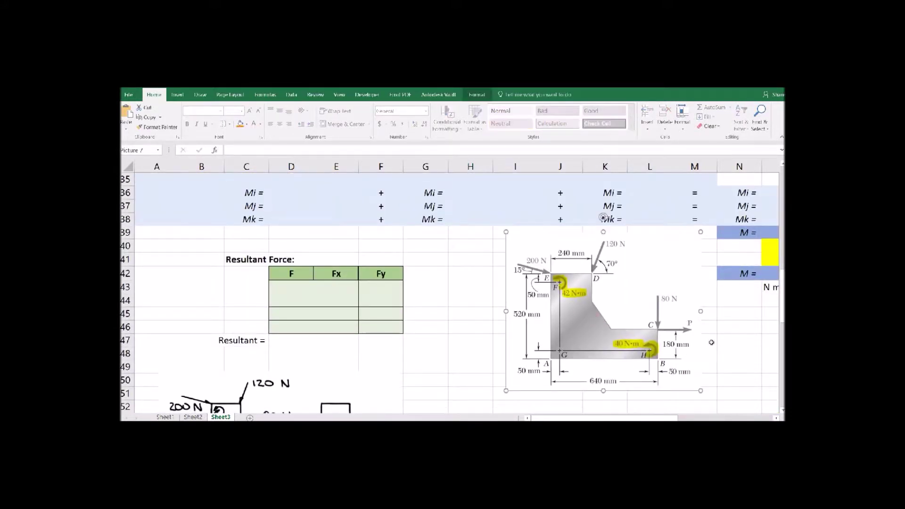
left_click(730, 353)
left_click(463, 325)
scroll(460, 326, "up", 3)
scroll(460, 326, "down", 1)
left_click(292, 214)
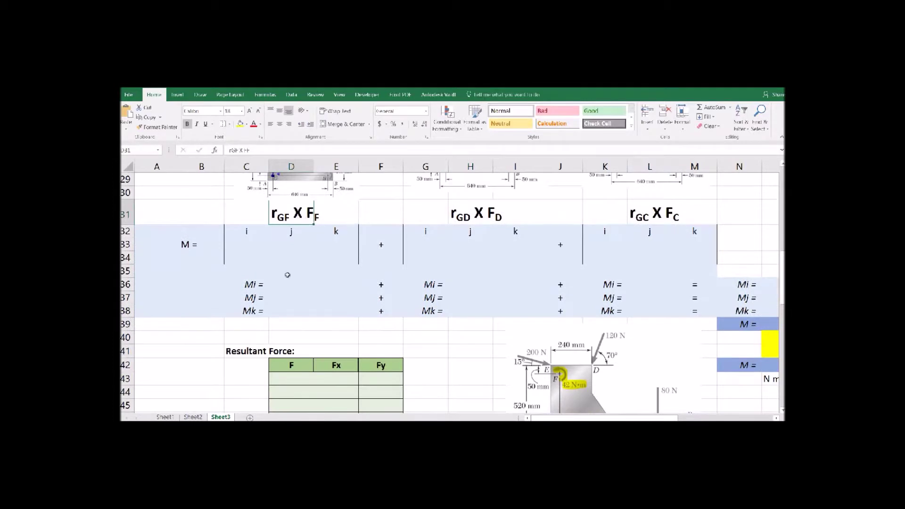
left_click(241, 259)
- Link D43 to C15 and fill it through the Resultant Force table to row 47 and column F
left_click(291, 378)
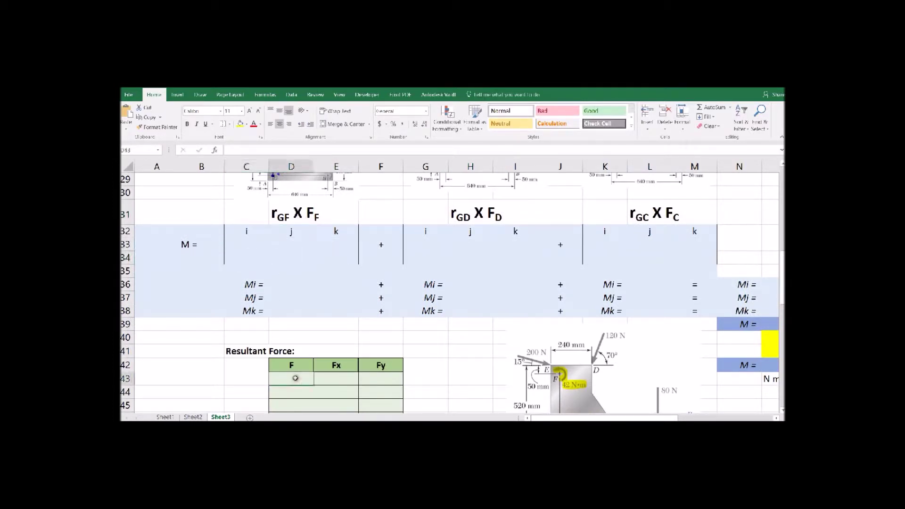
type("=")
scroll(255, 200, "up", 5)
left_click(255, 200)
key("Return")
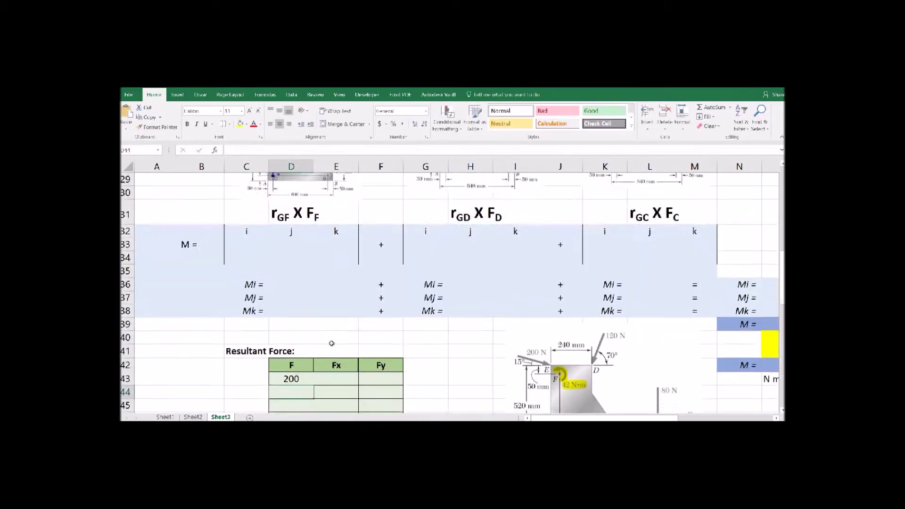
scroll(301, 328, "down", 1)
left_click(301, 328)
left_click_drag(313, 333, 398, 390)
left_click(435, 348)
scroll(431, 350, "up", 1)
scroll(272, 249, "down", 2, "ctrl")
- Link C34:D34 to the 200 N force's Fx and Fy values
scroll(264, 248, "up", 3)
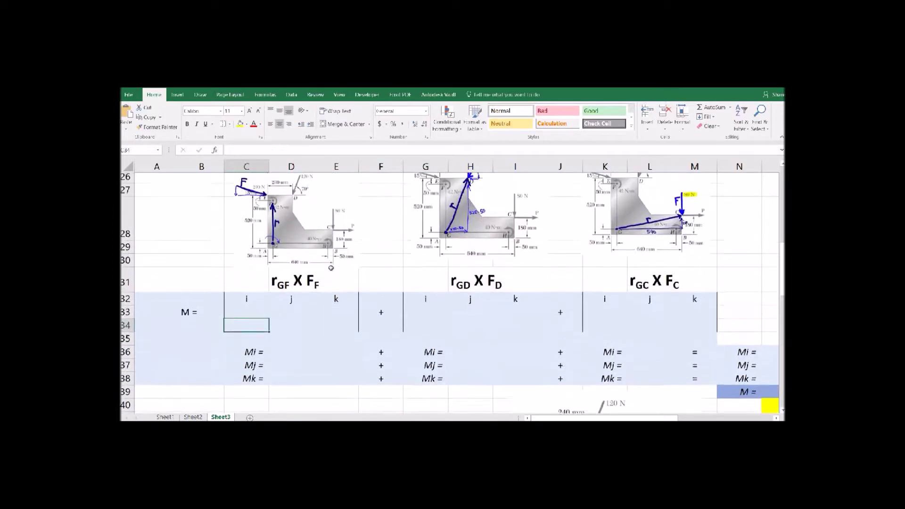
left_click(253, 246)
left_click(223, 329)
type("=")
scroll(352, 353, "down", 1)
left_click(294, 396)
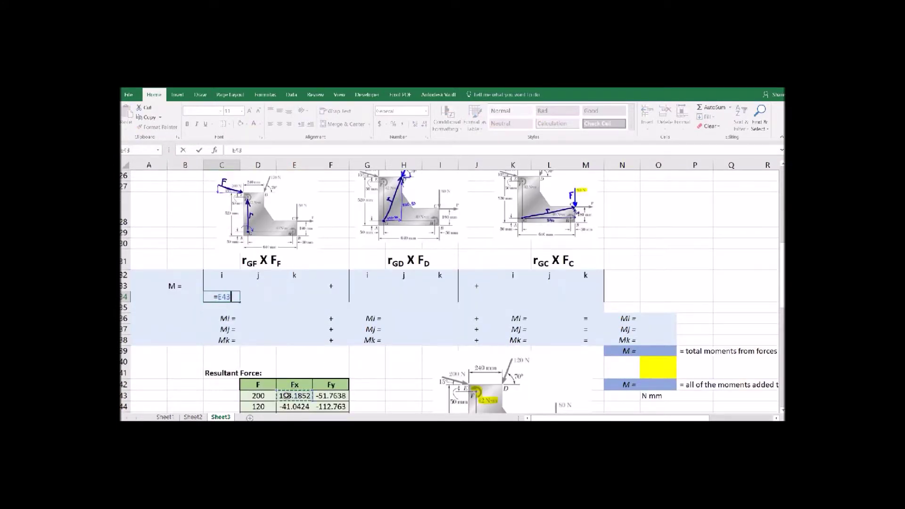
key("Return")
left_click(231, 296)
left_click_drag(240, 302, 271, 300)
- Link G34:H34 to the 120 N force's Fx and Fy values
left_click(373, 294)
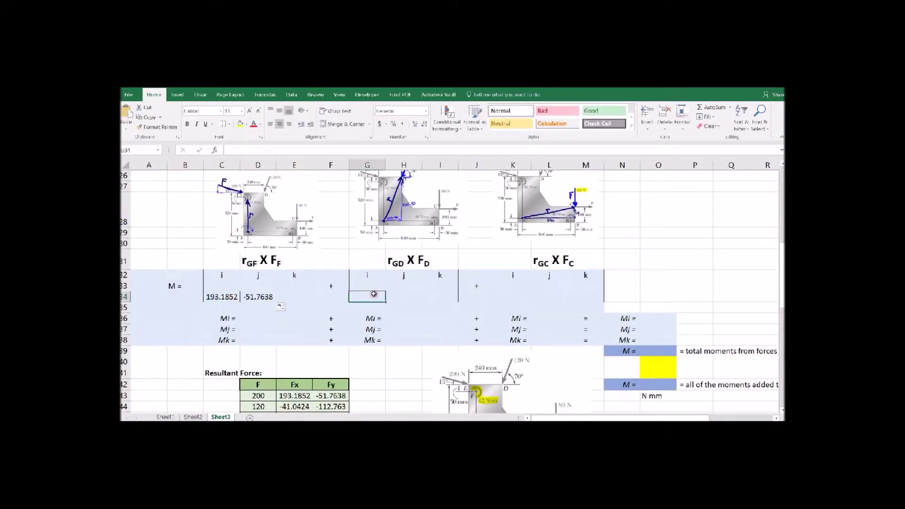
type("=")
left_click(294, 407)
key("Return")
left_click(379, 297)
left_click_drag(385, 300, 415, 300)
- Link K34:L34 to a value for the 80 N force
left_click(513, 297)
type("=")
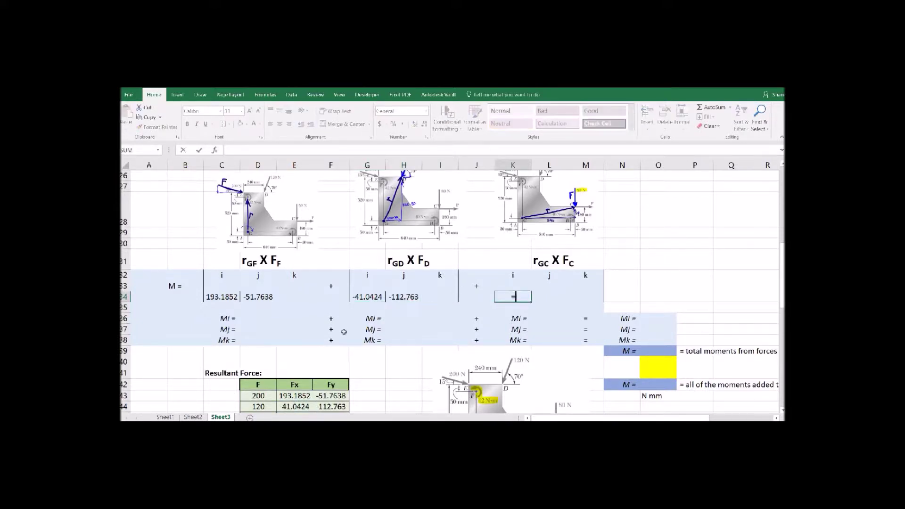
scroll(272, 363, "down", 1)
left_click(272, 363)
key("Return")
scroll(471, 283, "up", 1)
left_click(513, 297)
left_click_drag(532, 302, 550, 300)
- Relink K34 to the 80 N force's Fx and fill across, giving 0 and -80
left_click(502, 297)
type("=")
scroll(502, 297, "down", 1)
left_click(294, 361)
key("Return")
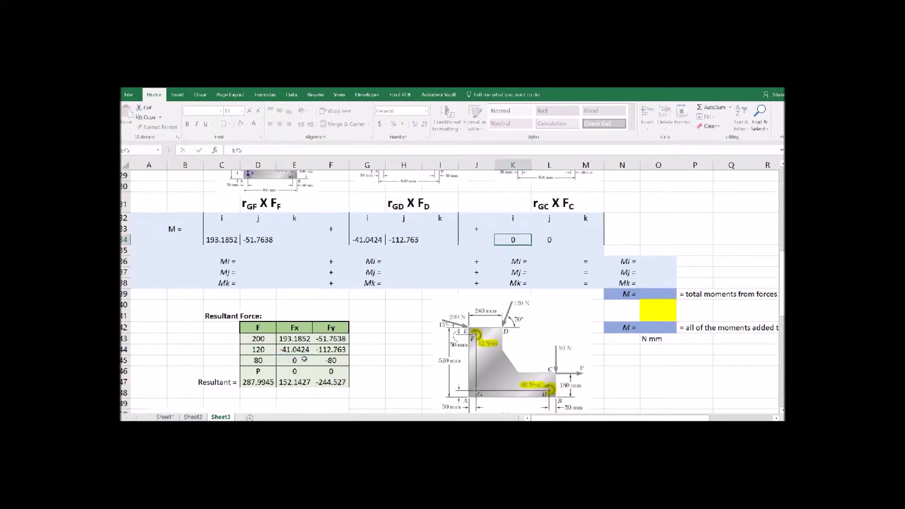
scroll(462, 297, "up", 1)
left_click(513, 296)
left_click_drag(532, 302, 551, 301)
left_click(551, 313)
- Enter 0 as the k component in E34, I34 and M34
left_click(294, 297)
type("0")
left_click(440, 297)
type("0")
left_click(584, 297)
type("0")
left_click(222, 281)
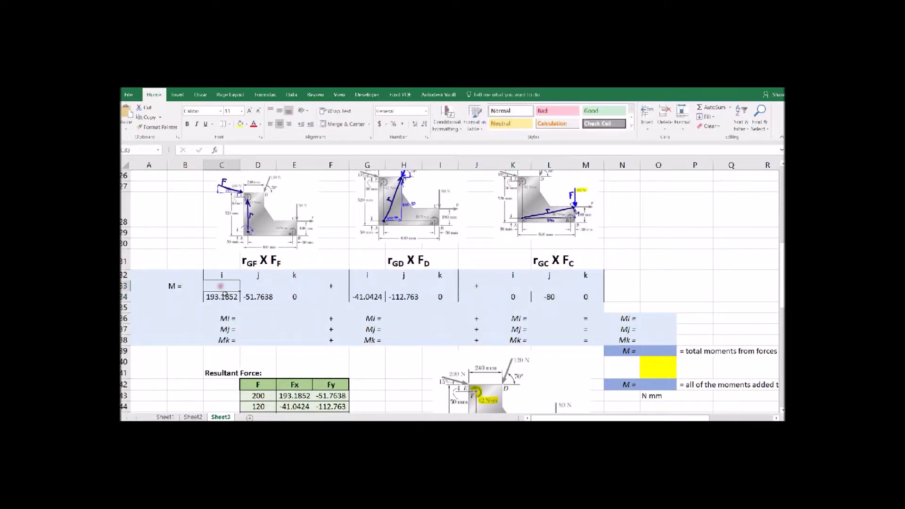
scroll(259, 307, "up", 5)
scroll(305, 325, "up", 1)
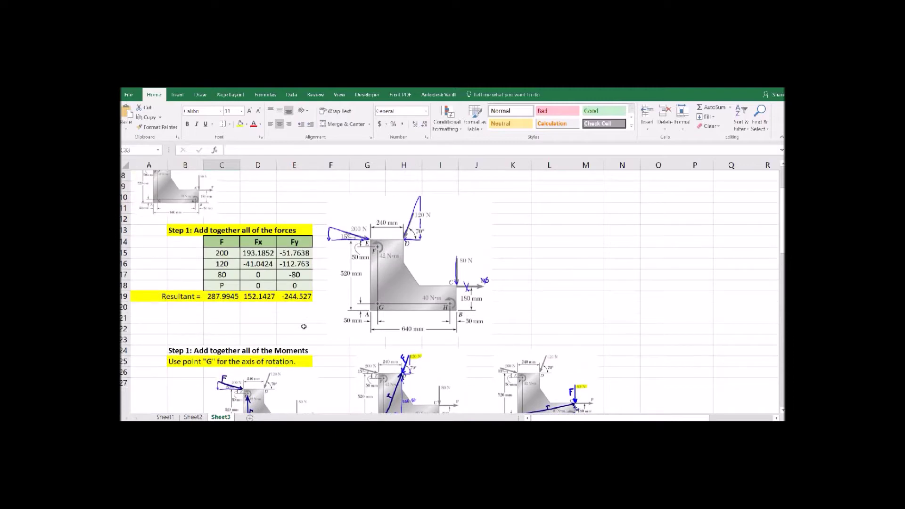
scroll(306, 330, "down", 6)
scroll(316, 344, "up", 4, "ctrl")
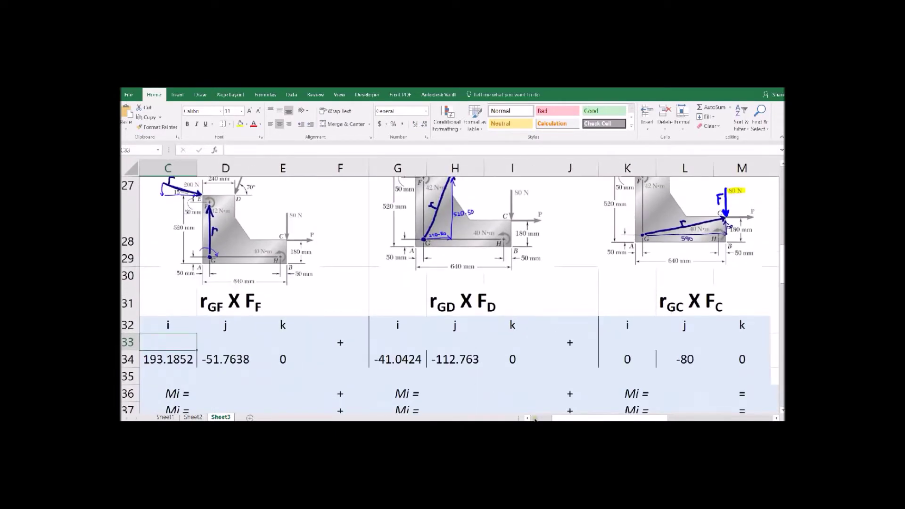
- Enter r_GF as -50, 470, 0 in C33:E33
left_click(534, 419)
type("-50")
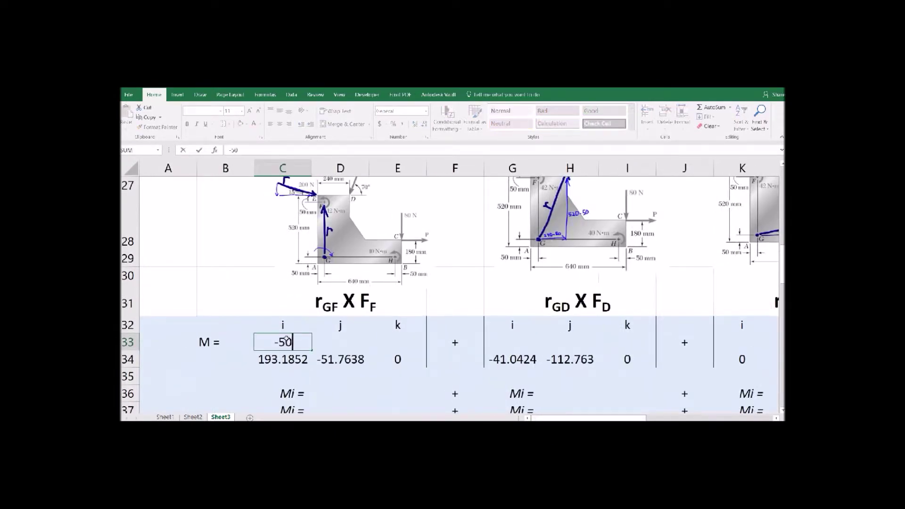
key("Tab")
type("4")
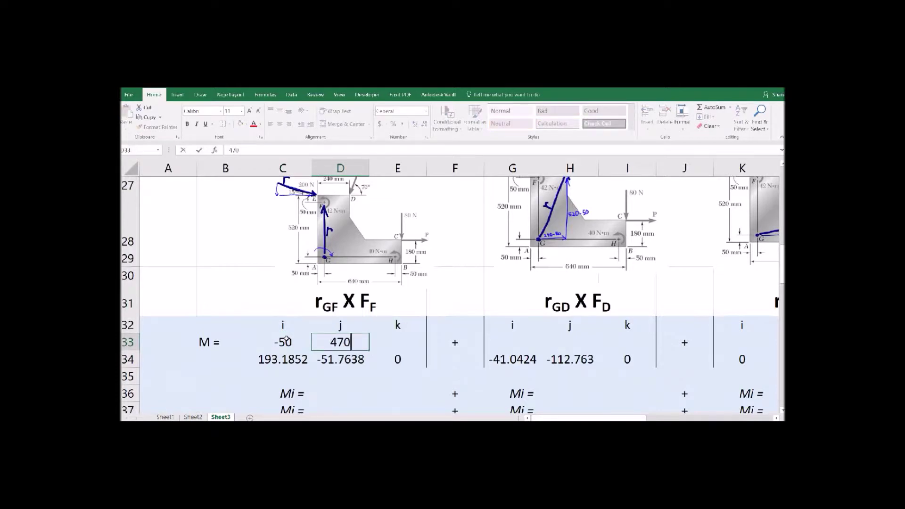
type("70")
key("Tab")
scroll(286, 339, "down", 1)
type("0")
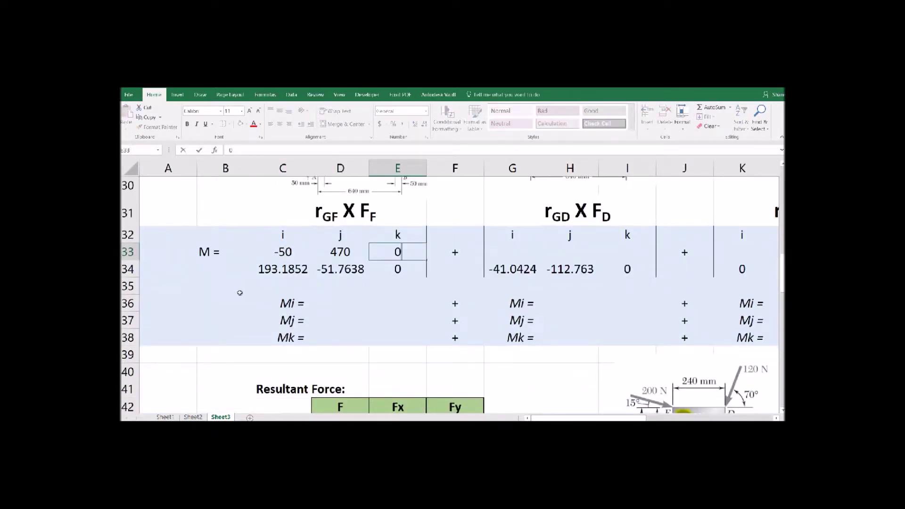
- Convert r_GF to metres: -0.05 in C33 and 0.47 in D33
left_click(288, 251)
scroll(435, 286, "up", 1)
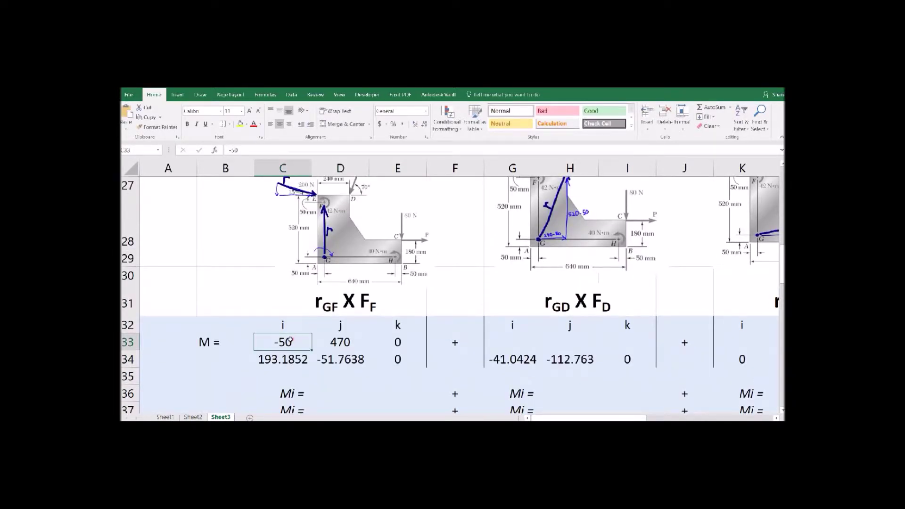
type("-0.05")
key("Tab")
type("0.47")
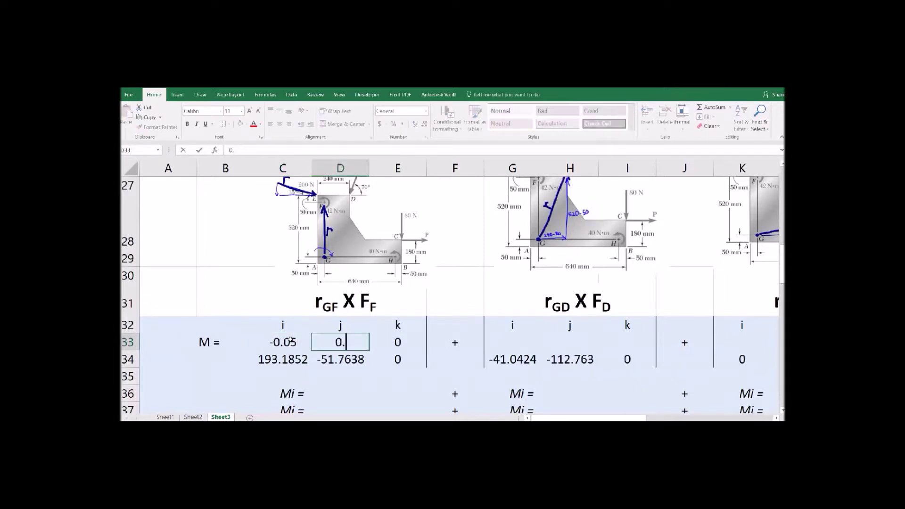
key("Down")
left_click(334, 392)
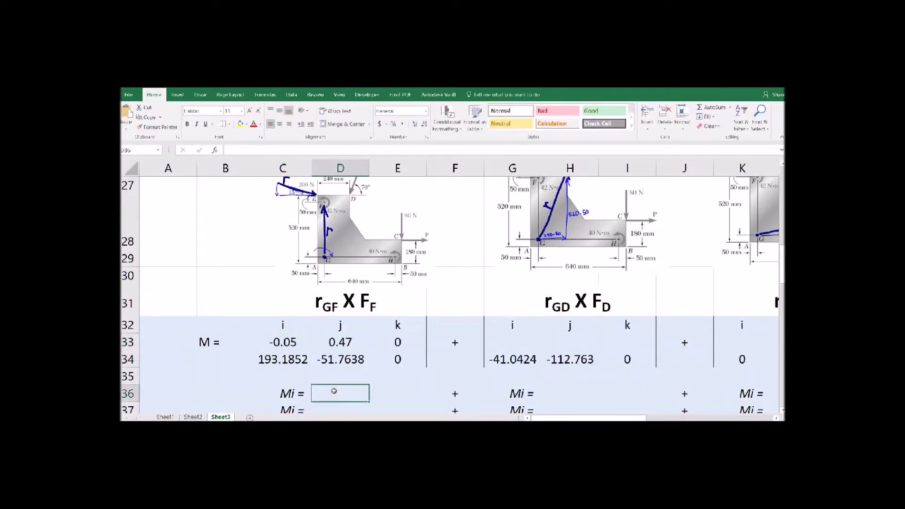
scroll(334, 391, "down", 1)
- Enter Mi =D33*E34-E33*D34 and Mj =E33*C34-C33*E34 in D36 and D37
type("=")
left_click(356, 254)
type("*")
left_click(398, 269)
type("-")
left_click(398, 252)
type("*")
left_click(348, 272)
key("Return")
type("=")
left_click(397, 252)
type("*")
left_click(282, 269)
type("-")
left_click(283, 252)
type("*")
left_click(388, 271)
key("Return")
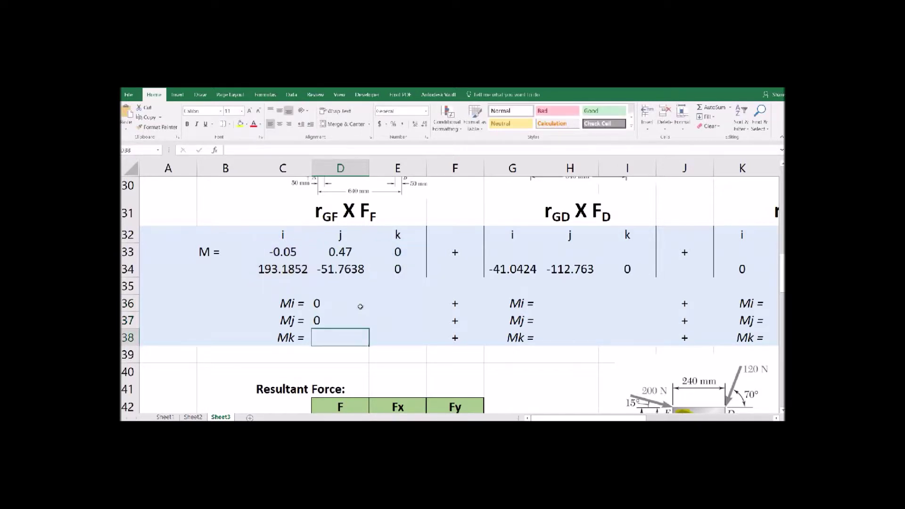
- Enter Mk =C33*D34-D33*C34 in D38, giving -88.2088
type("=")
left_click(283, 253)
type("*")
left_click(340, 270)
type("-")
left_click(340, 252)
type("*")
left_click(287, 270)
key("Return")
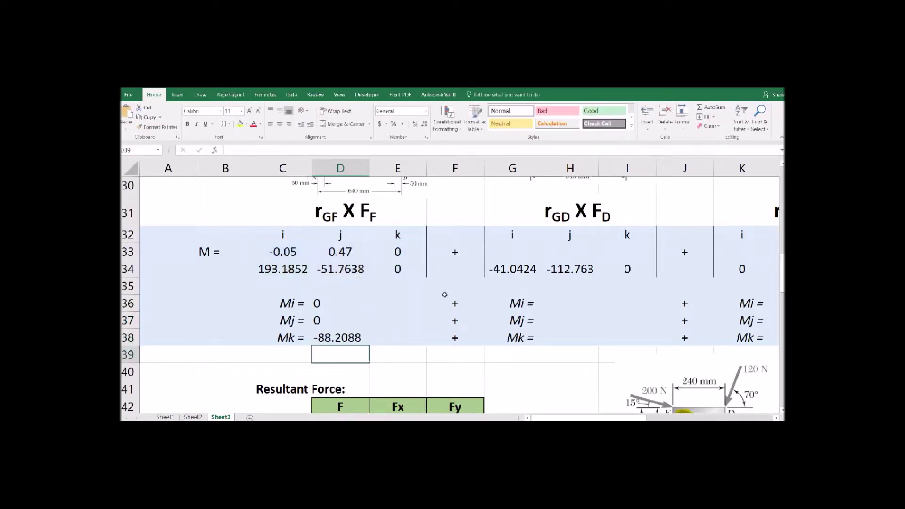
- Copy the D36:D38 moment formulas to H36:H38 and L36:L38
left_click(554, 302)
left_click_drag(332, 302, 339, 332)
key("ctrl+c")
left_click(549, 304)
key("ctrl+v")
left_click_drag(589, 418, 623, 416)
left_click(613, 304)
key("ctrl+v")
- Check the cell references of the copied Mk formulas in H38 and L38
left_click(384, 338)
double_click(384, 338)
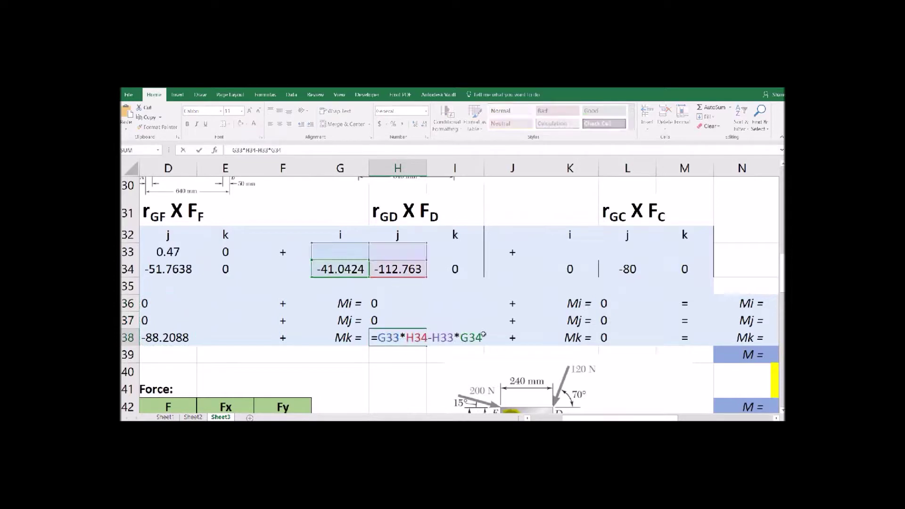
left_click(490, 338)
double_click(615, 337)
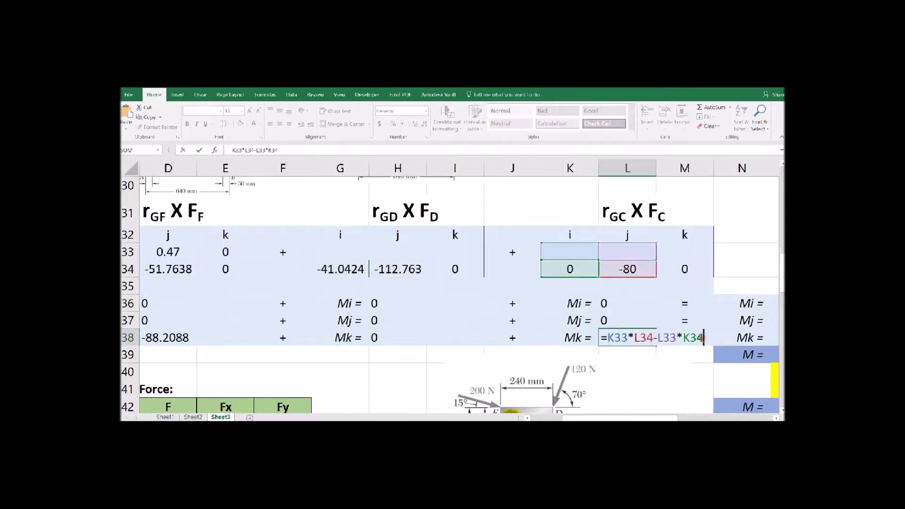
left_click(388, 306)
scroll(391, 309, "up", 2)
scroll(486, 312, "down", 1)
scroll(424, 310, "down", 1)
scroll(406, 310, "up", 1)
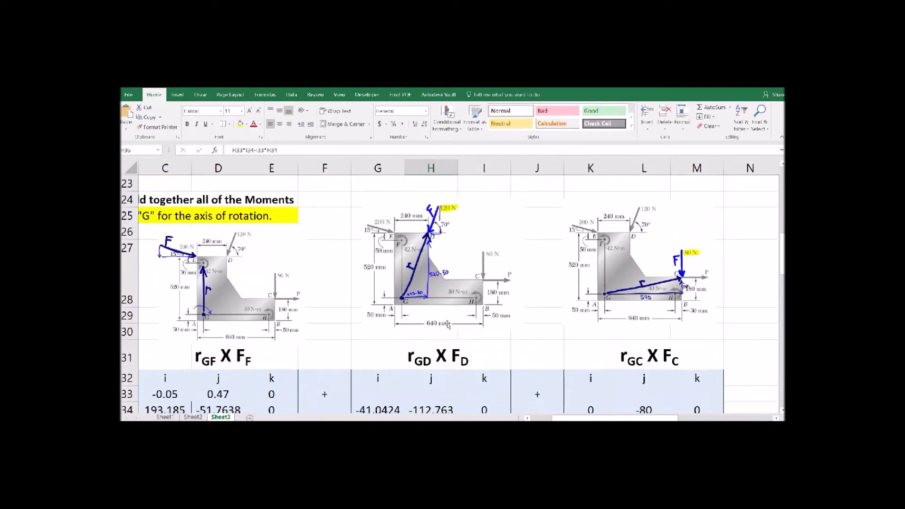
left_click(409, 304)
scroll(496, 332, "down", 1)
- Enter r_GD components 0.19 and 0.47 in G33:H33 and verify its Mk formula
left_click(392, 341)
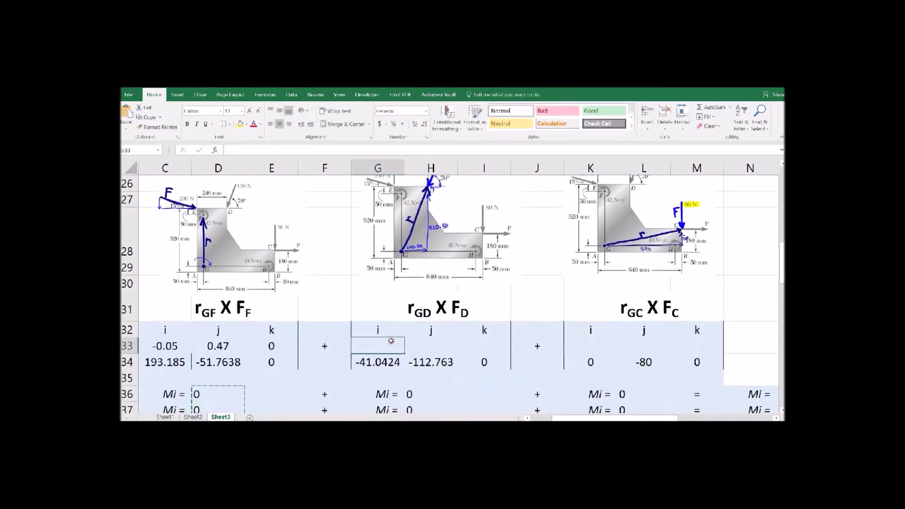
type("=")
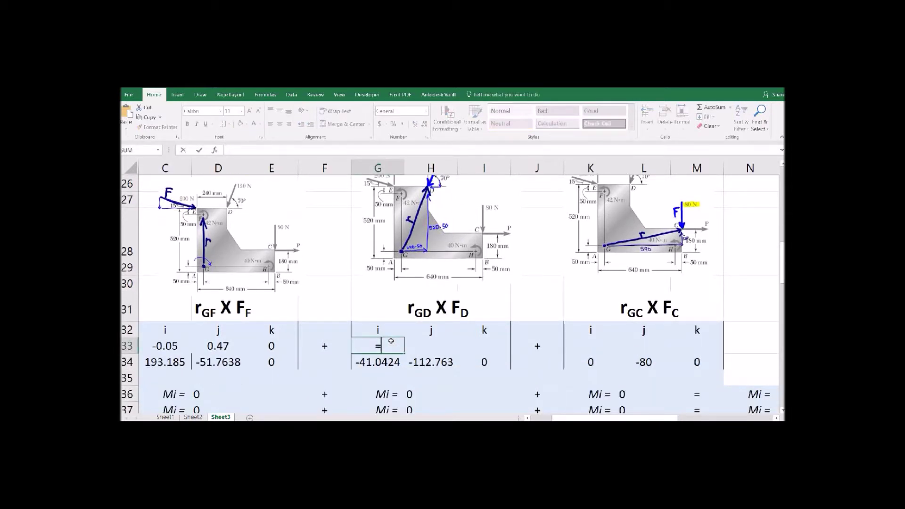
key("Escape")
key("Tab")
type("0.47")
key("Return")
scroll(391, 341, "down", 1)
left_click(432, 343)
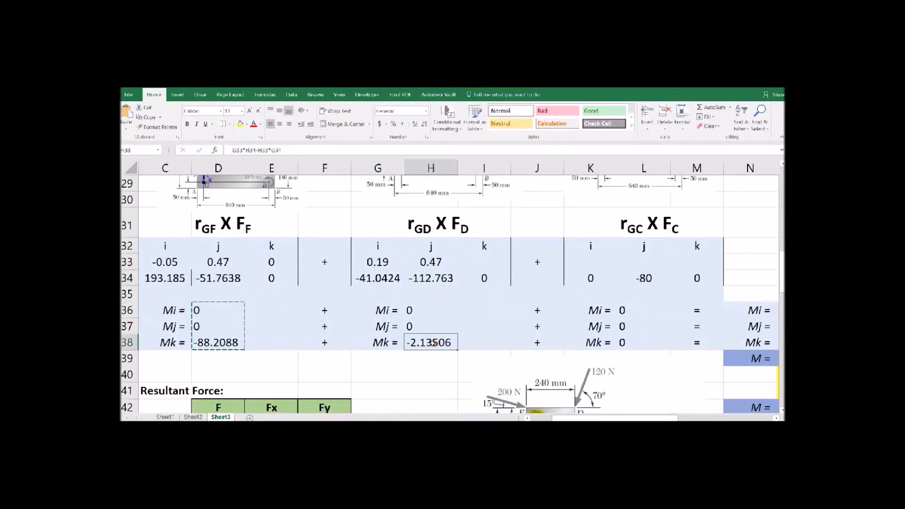
double_click(431, 342)
key("Return")
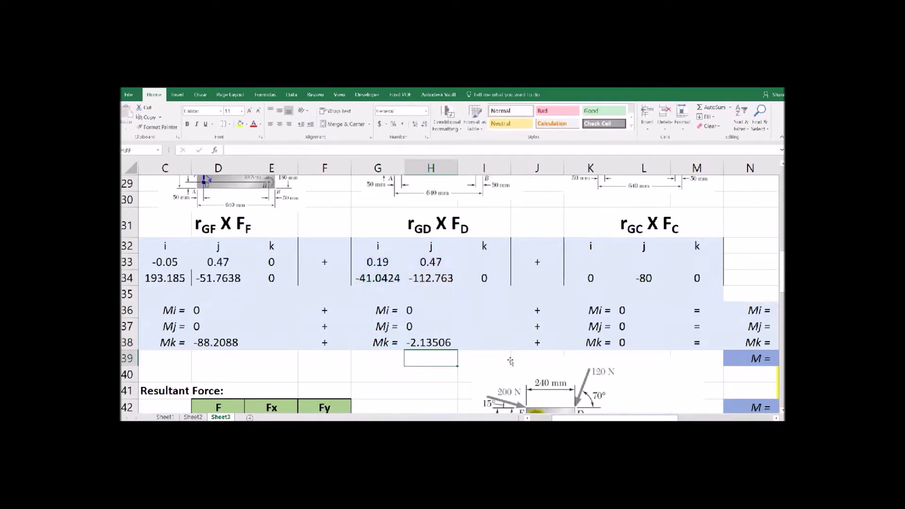
scroll(632, 307, "up", 2)
scroll(632, 307, "down", 1)
- Enter r_GC components 0.59 and 0.13 in K33:L33 and verify its Mk result
left_click(598, 342)
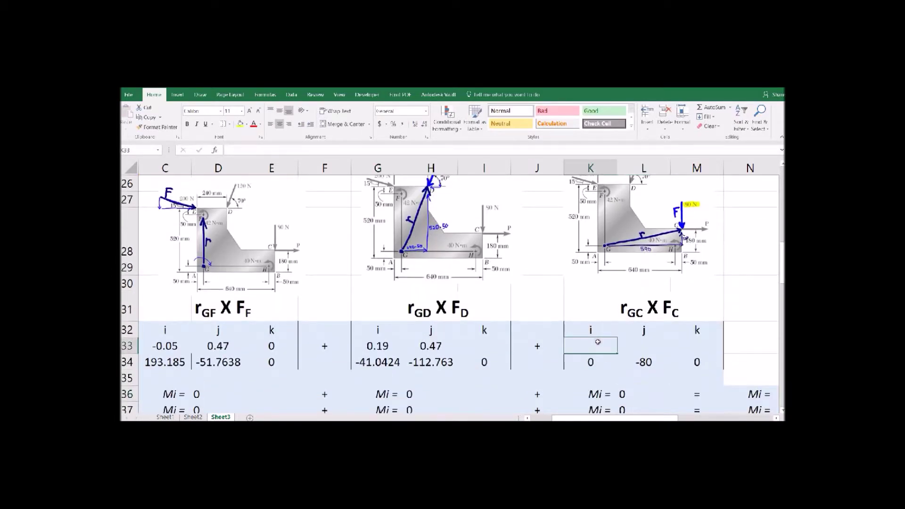
type("0.59")
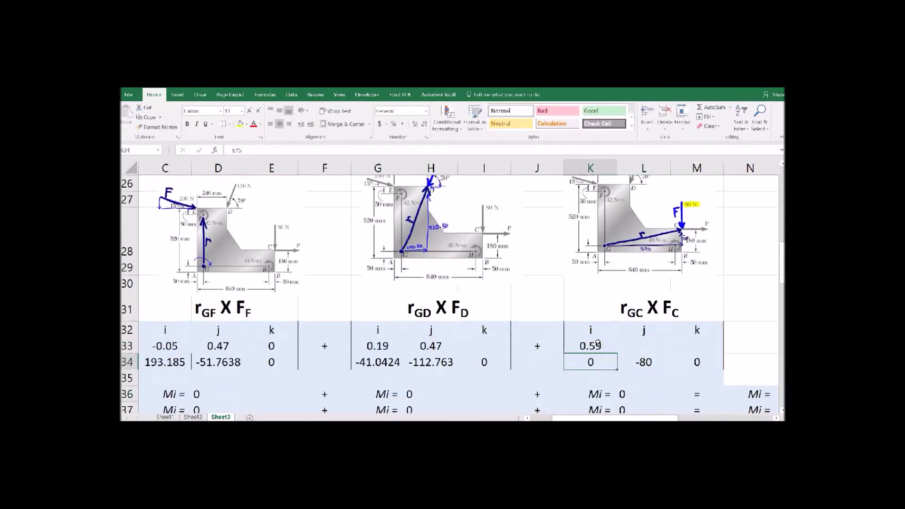
key("Tab")
type("0.")
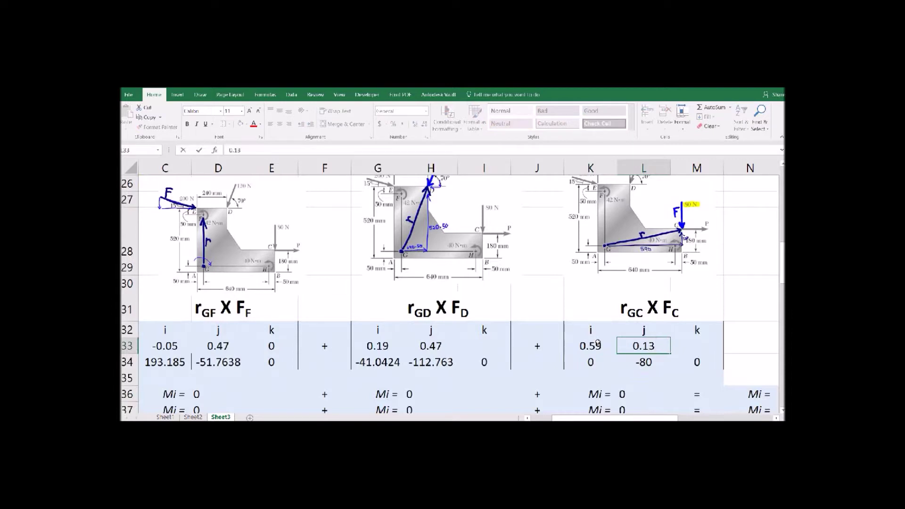
type("13")
key("Return")
left_click(657, 343)
left_click_drag(653, 418, 670, 430)
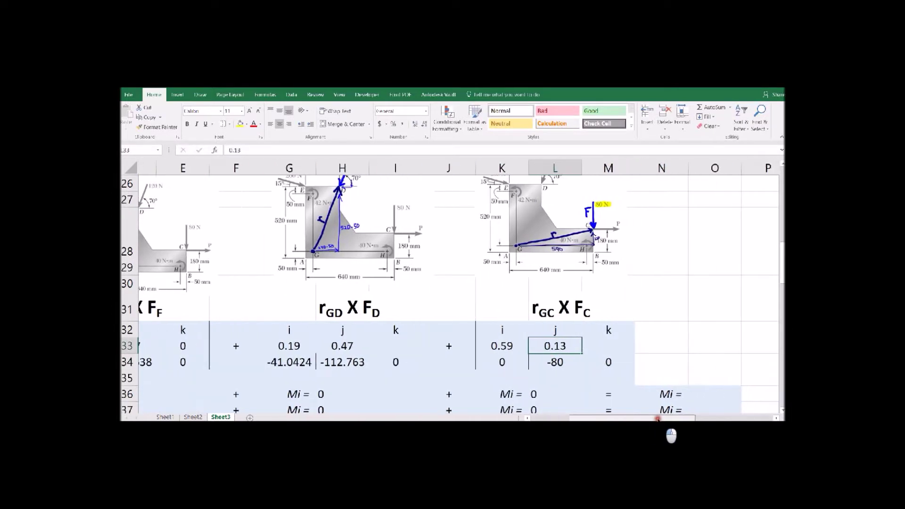
scroll(590, 358, "down", 1)
double_click(550, 343)
key("Return")
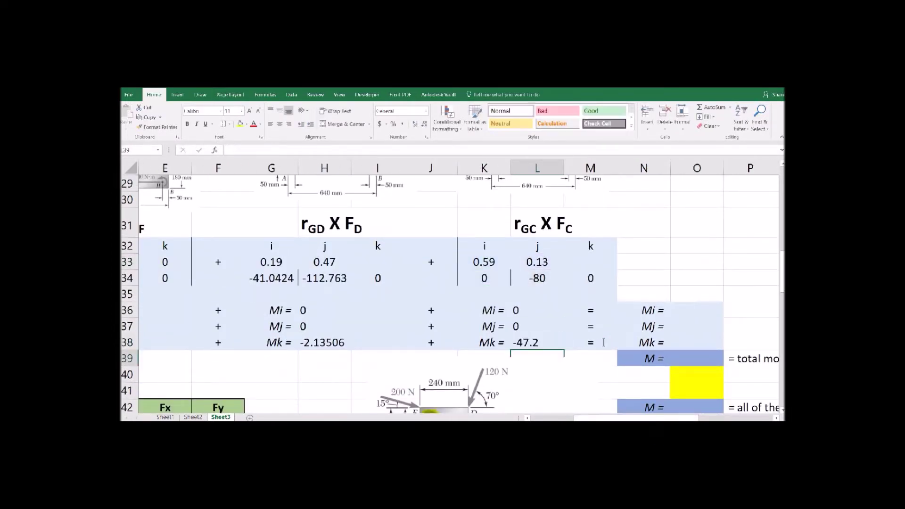
scroll(642, 271, "up", 1)
left_click(638, 321)
scroll(639, 330, "down", 2)
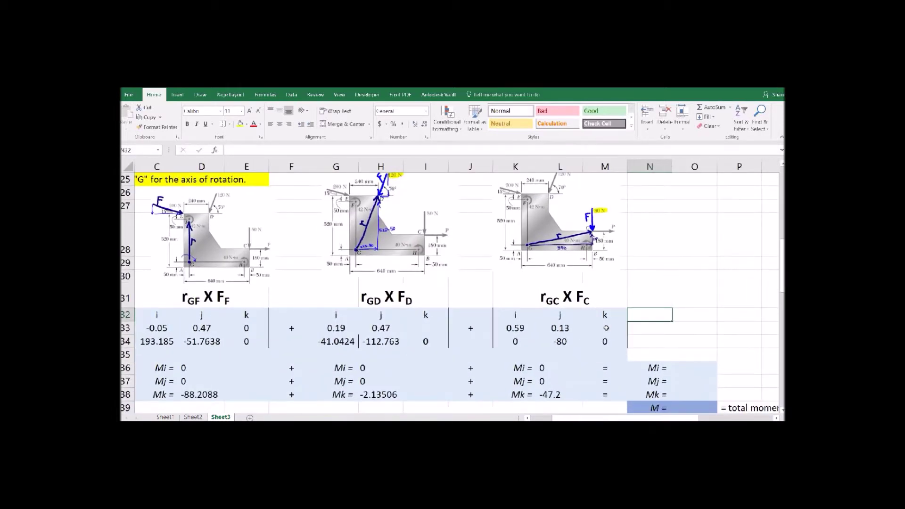
- Sum the moments into O36 with =D36+H36+L36 and fill down through O38
left_click(606, 367)
left_click(693, 368)
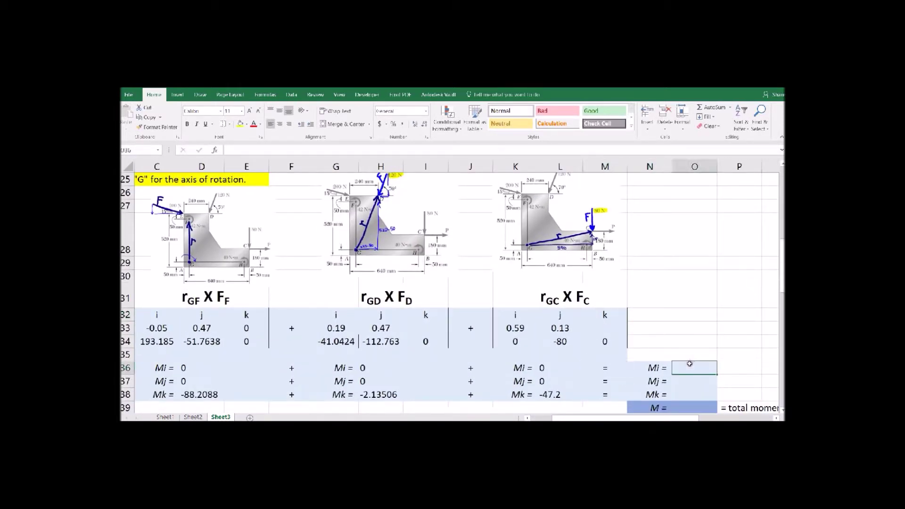
type("=")
left_click(210, 368)
type("+")
left_click(381, 368)
type("+")
left_click(548, 368)
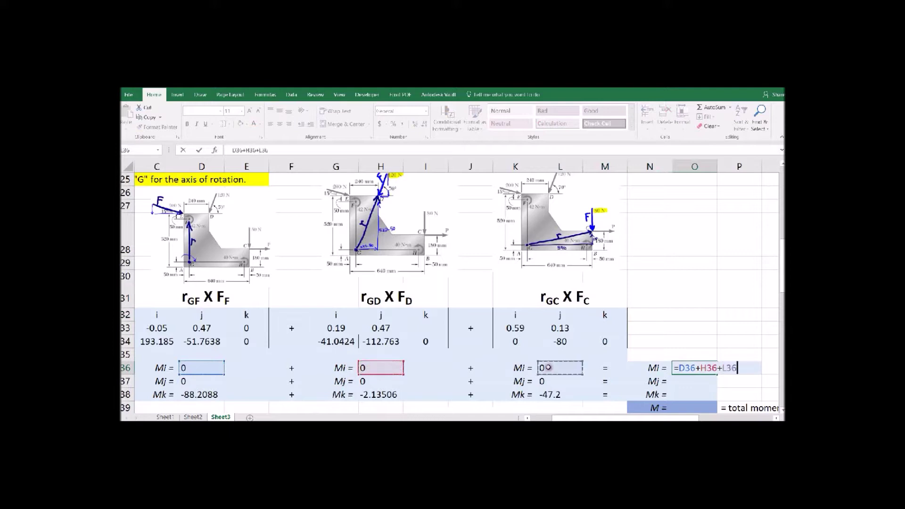
key("Return")
left_click(699, 369)
left_click_drag(718, 375, 710, 394)
left_click(694, 345)
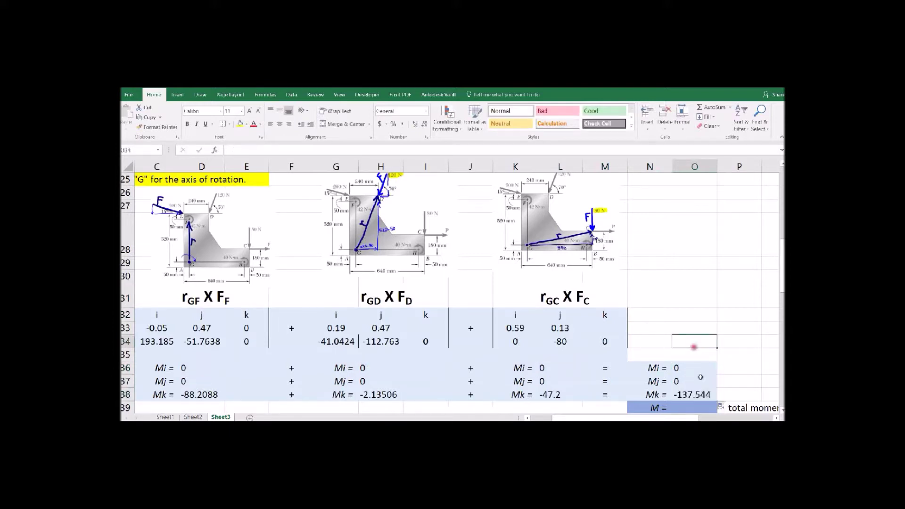
double_click(698, 395)
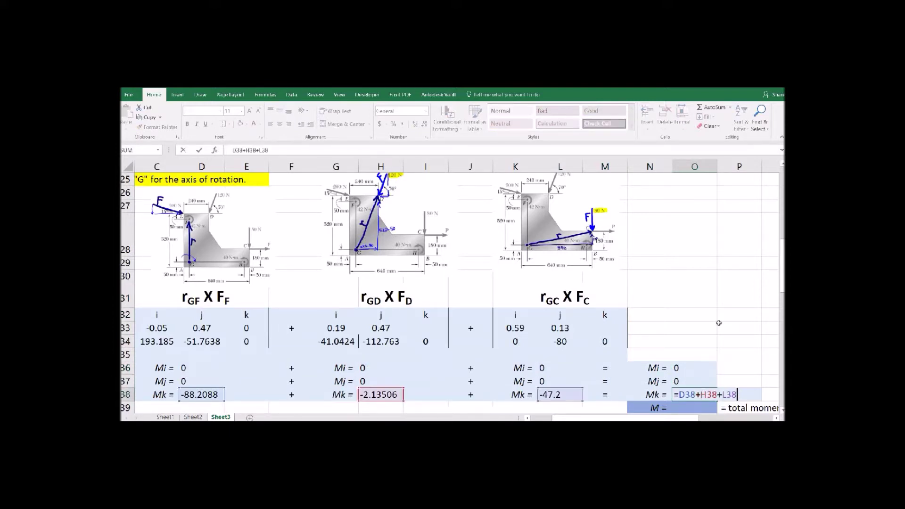
- Enter =SQRT(O36^2+O37^2+O38^2) in O39 for the total moment 137.544
scroll(706, 324, "down", 2)
left_click(697, 324)
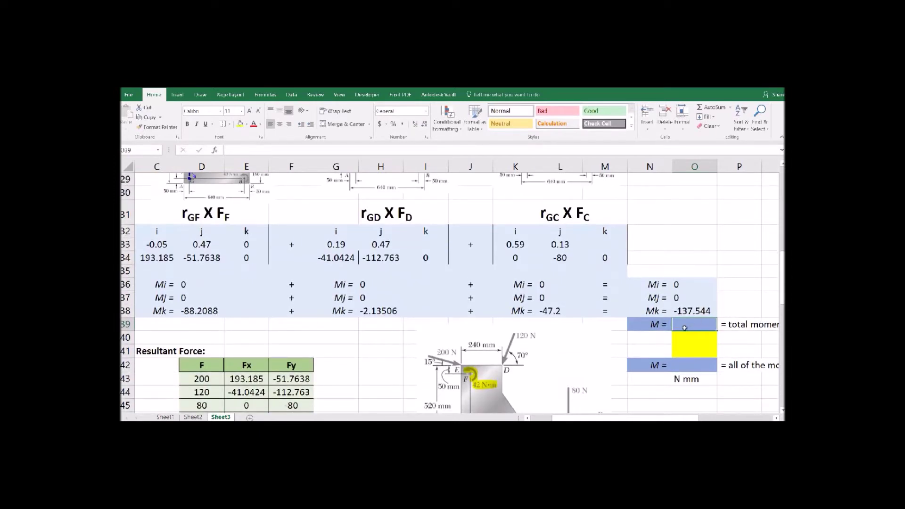
type("=SQRT(")
left_click(677, 284)
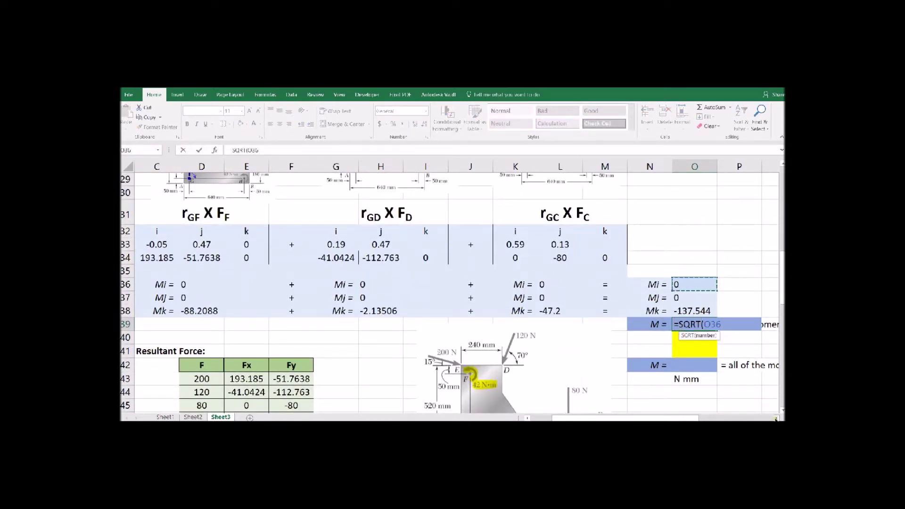
scroll(637, 339, "right", 3)
type("^2+")
left_click(542, 298)
type("^2")
left_click(551, 311)
key("Return")
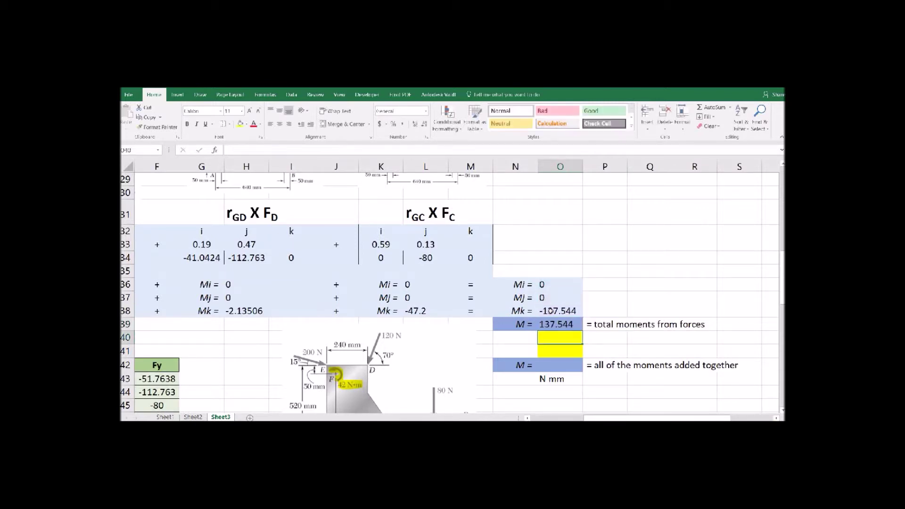
- Move the bracket diagram aside and enter couple moments 42 and 40 in O40:O41
scroll(542, 338, "down", 1)
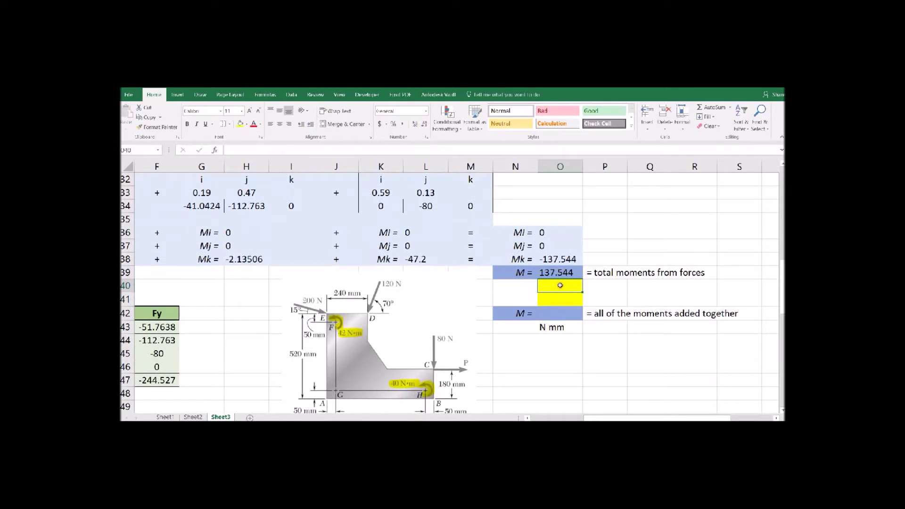
left_click_drag(428, 374, 430, 317)
left_click(560, 289)
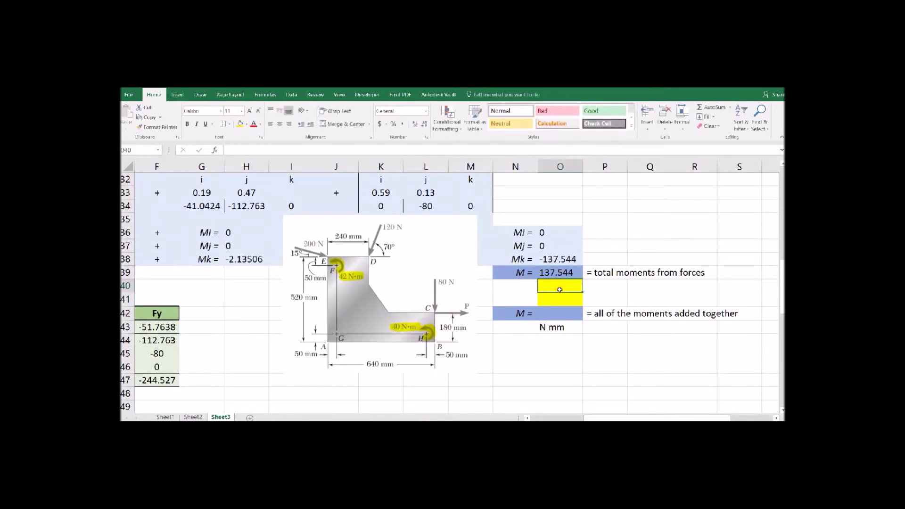
type("42")
key("Return")
type("40")
key("Return")
- Make O39 negative and enter =SUM(O39:O41) in O42, giving -55.5439
left_click(554, 273)
left_click(232, 150)
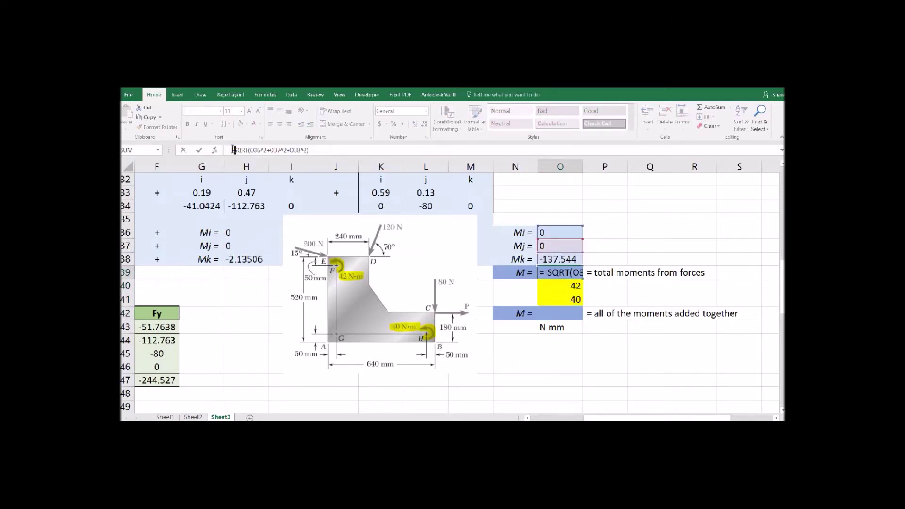
key("Return")
left_click(556, 309)
type("=SUM(")
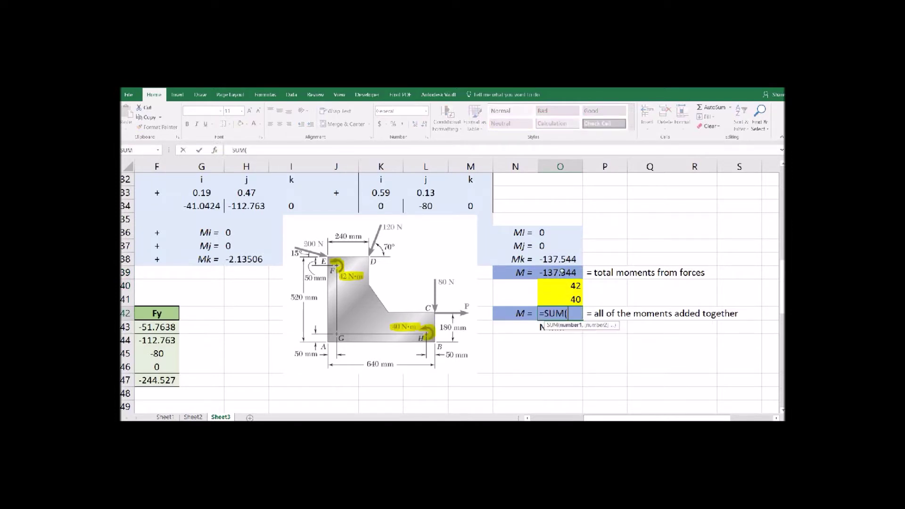
left_click_drag(562, 271, 563, 299)
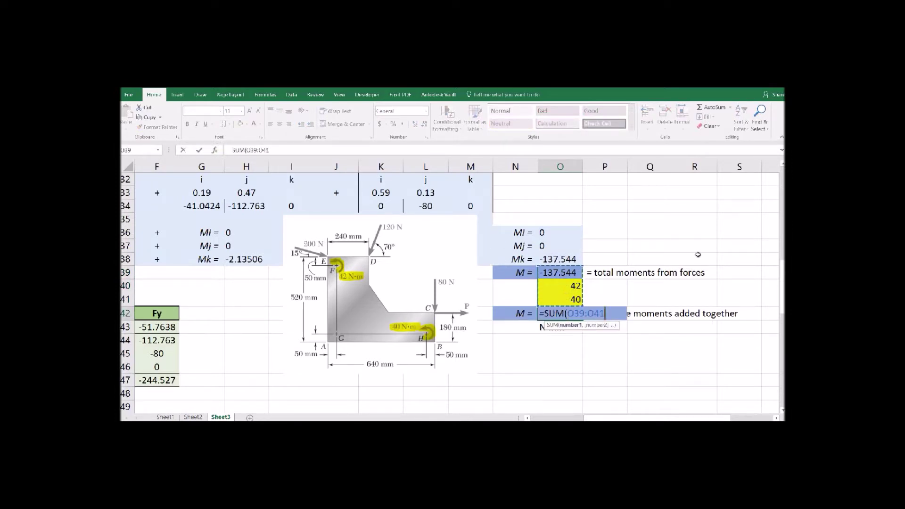
type(")")
key("Return")
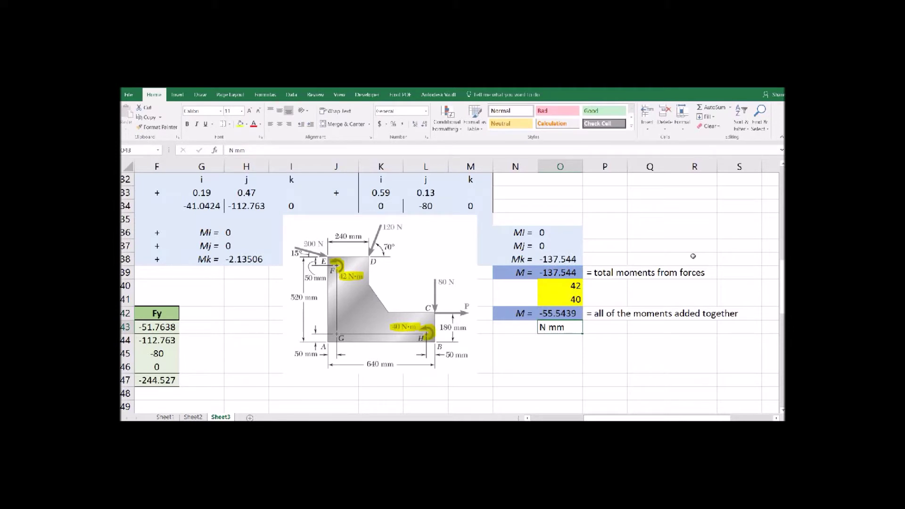
- Change the O43 unit label from N mm to N m
left_click(368, 149)
key("BackSpace")
key("Return")
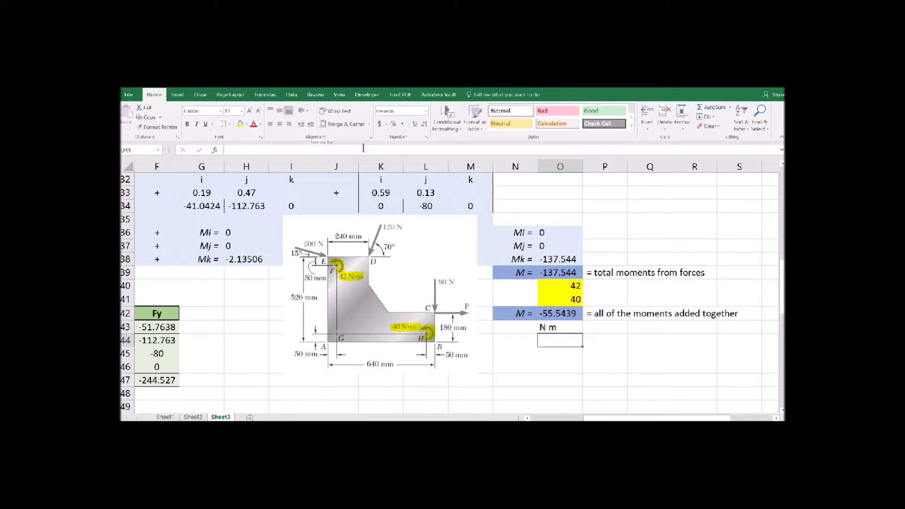
left_click(528, 378)
left_click(251, 328)
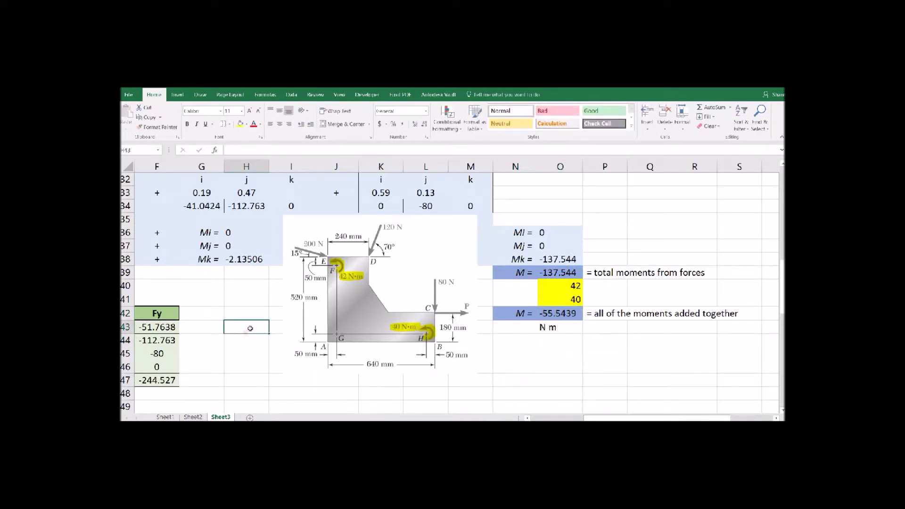
left_click(537, 418)
scroll(459, 334, "down", 1)
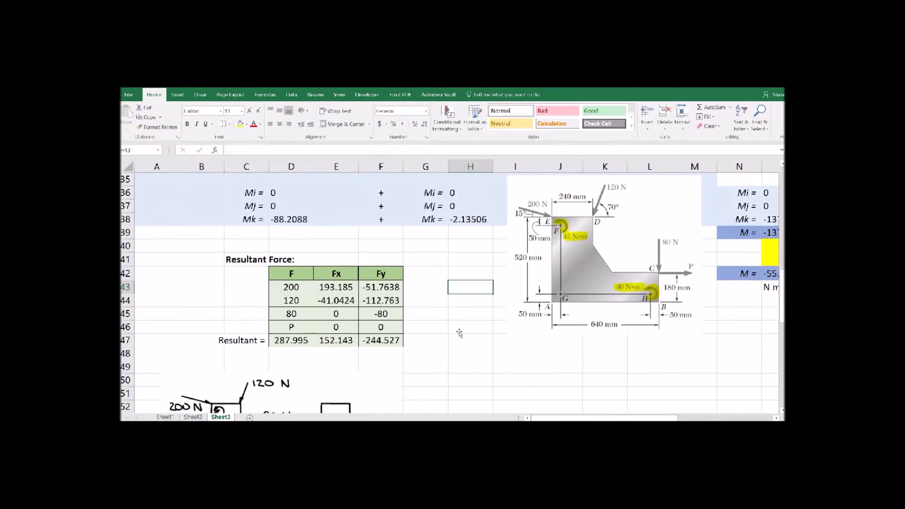
- Fill G53:J53, the Resultant row C47:F47 and G54:J54 with yellow
scroll(442, 338, "down", 1)
scroll(441, 338, "down", 1)
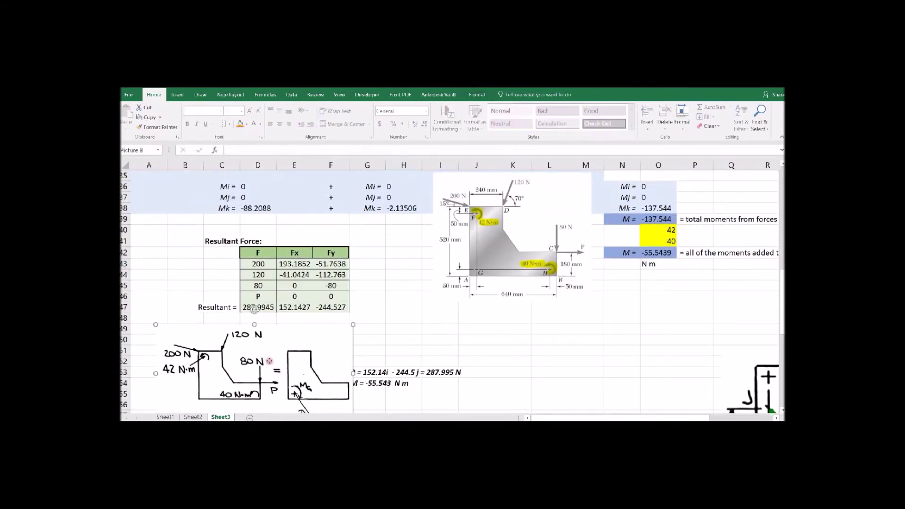
left_click_drag(275, 381, 270, 374)
left_click(368, 371)
left_click_drag(367, 371, 469, 372)
left_click(241, 123)
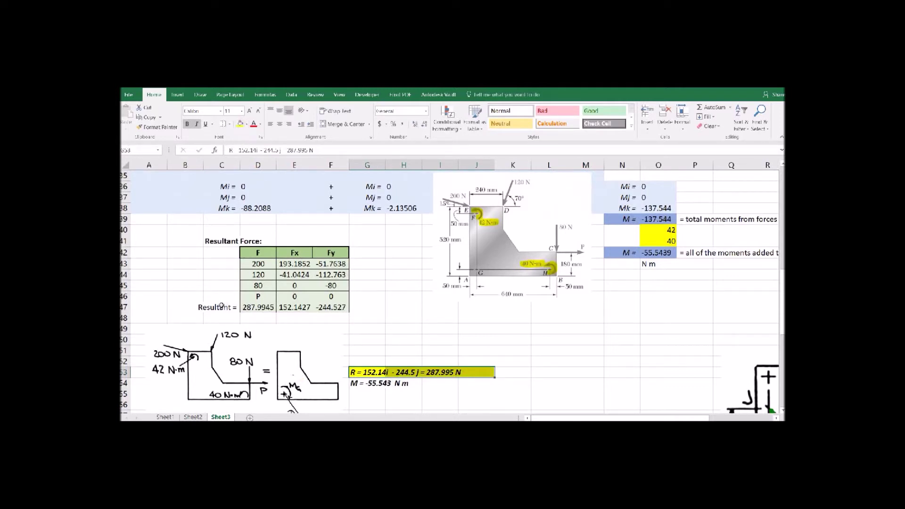
left_click_drag(224, 306, 331, 307)
left_click(241, 123)
left_click(361, 383)
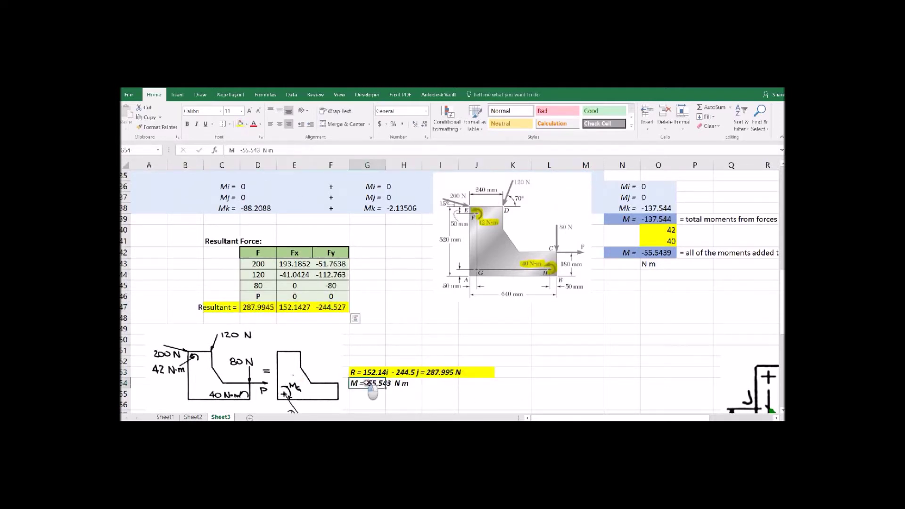
left_click_drag(361, 383, 453, 383)
left_click(240, 124)
- Nudge the hand-drawn sketch slightly up-left and select the lower force diagram
left_click_drag(624, 253, 657, 253)
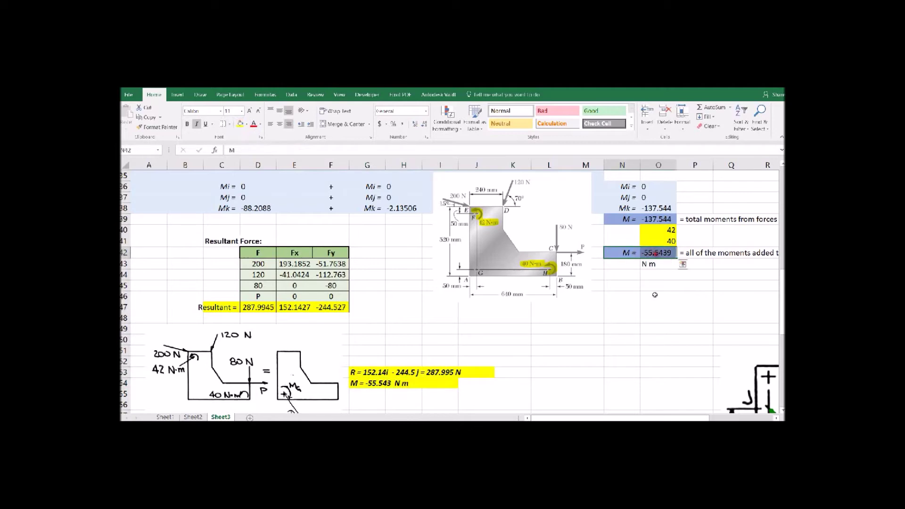
left_click(524, 372)
mouse_move(323, 377)
left_mouse_down()
mouse_move(317, 332)
mouse_move(318, 373)
left_mouse_up()
left_click(376, 349)
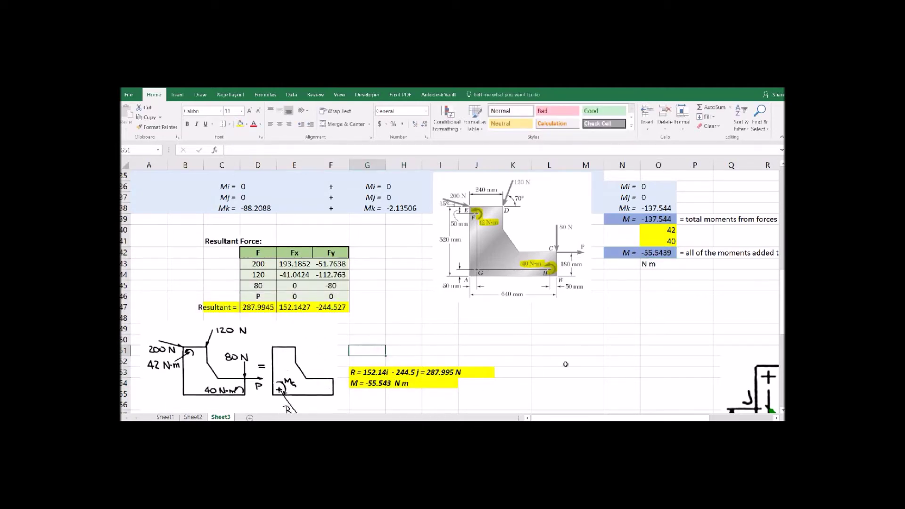
scroll(561, 364, "down", 5)
left_click(335, 353)
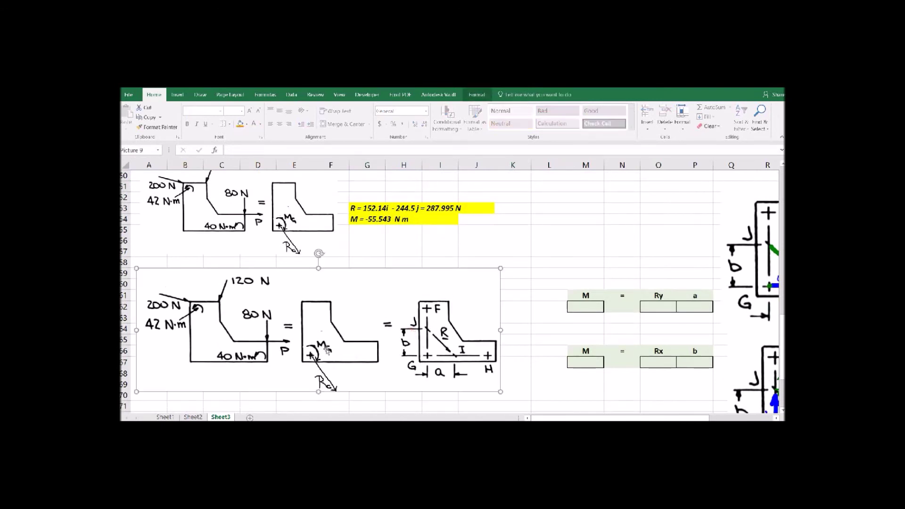
- Enter =O42 in M62 and =M62 in M67, so both tables show M = -55.5439
left_click(538, 250)
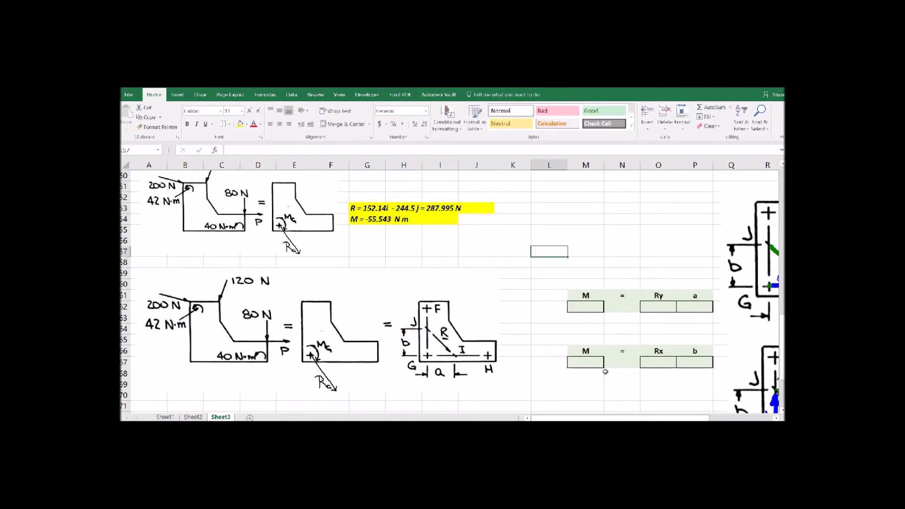
left_click(586, 306)
scroll(587, 307, "up", 1)
type("=")
scroll(636, 262, "up", 3)
left_click(658, 220)
key("Return")
scroll(613, 307, "down", 2)
left_click(585, 384)
type("=")
left_click(585, 329)
key("Return")
- Select cell O62 for the Ry value and scroll to review the tables
left_click(617, 285)
left_click(657, 331)
scroll(648, 340, "up", 1)
scroll(598, 381, "down", 1)
scroll(705, 412, "right", 3)
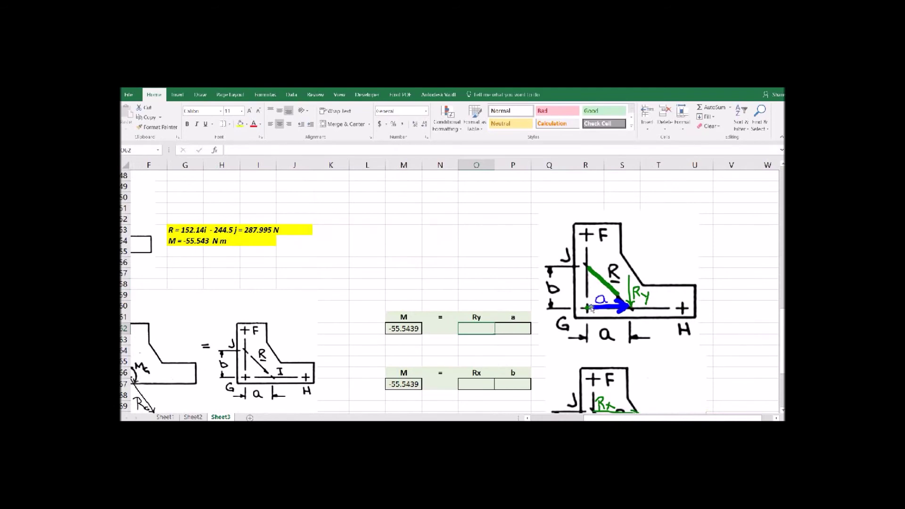
scroll(582, 276, "down", 2)
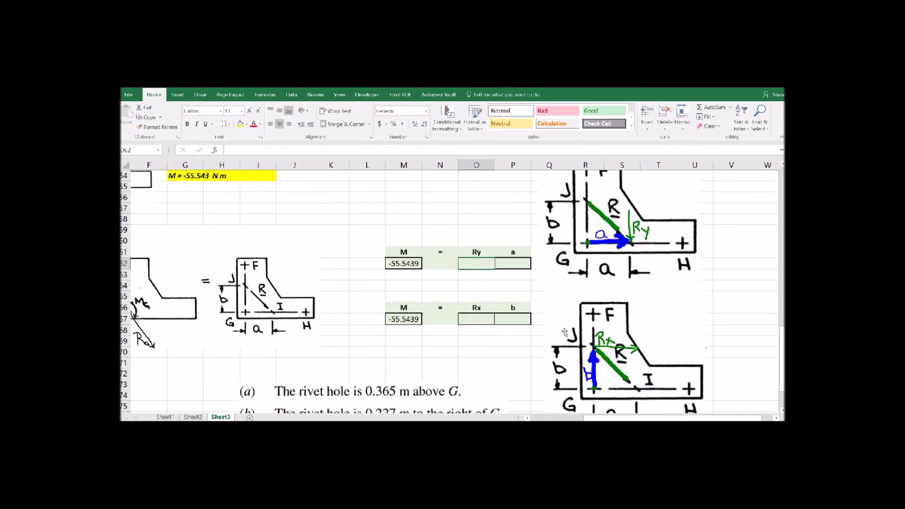
scroll(420, 308, "down", 2)
scroll(440, 314, "up", 1)
scroll(405, 298, "down", 2)
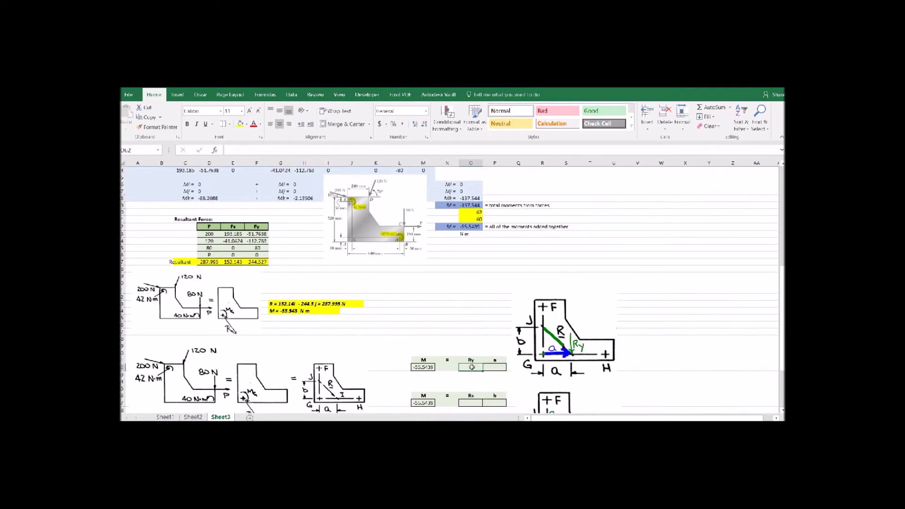
- Link O62 to resultant Fy (-244.527) and O67 to resultant Fx (152.143)
type("=")
left_click(257, 263)
key("Return")
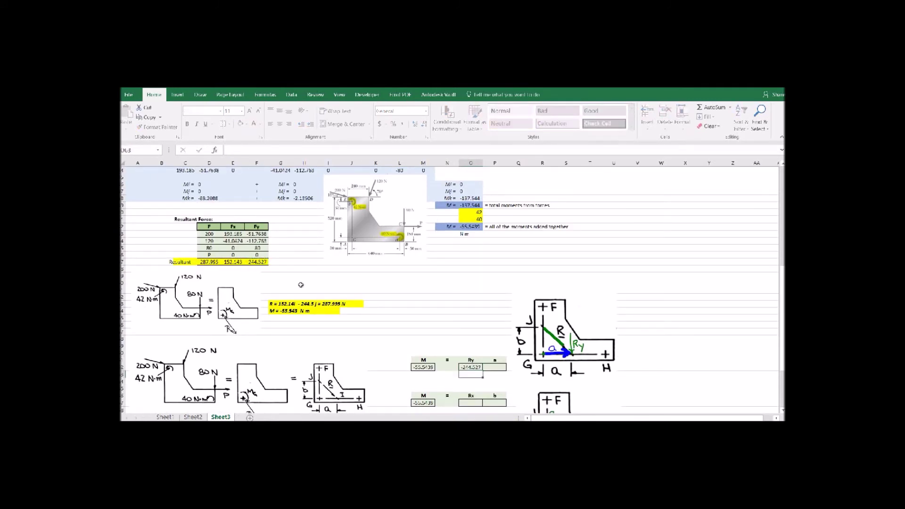
left_click(473, 404)
type("=")
left_click(239, 263)
key("Return")
- Compute distance a in P62 as =M62/O62, giving 0.22715
left_click(496, 361)
scroll(500, 366, "up", 5)
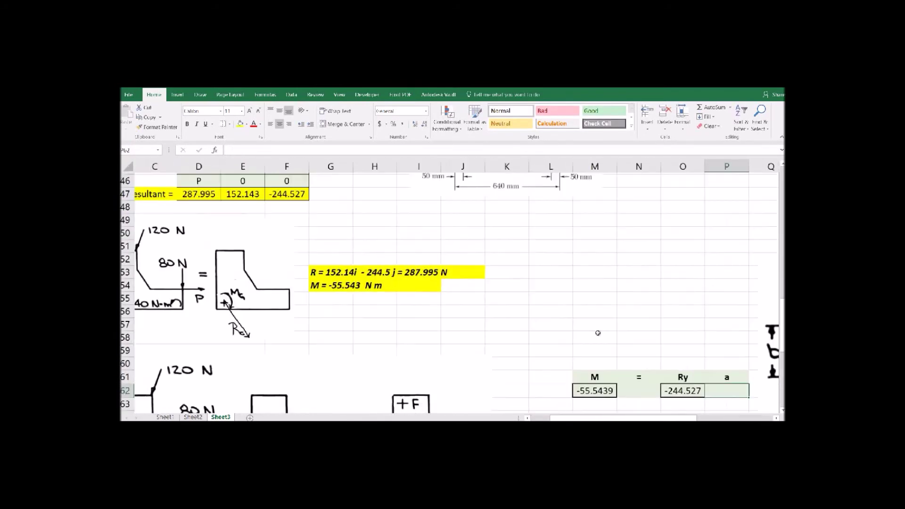
scroll(594, 335, "down", 2)
left_click_drag(685, 418, 715, 423)
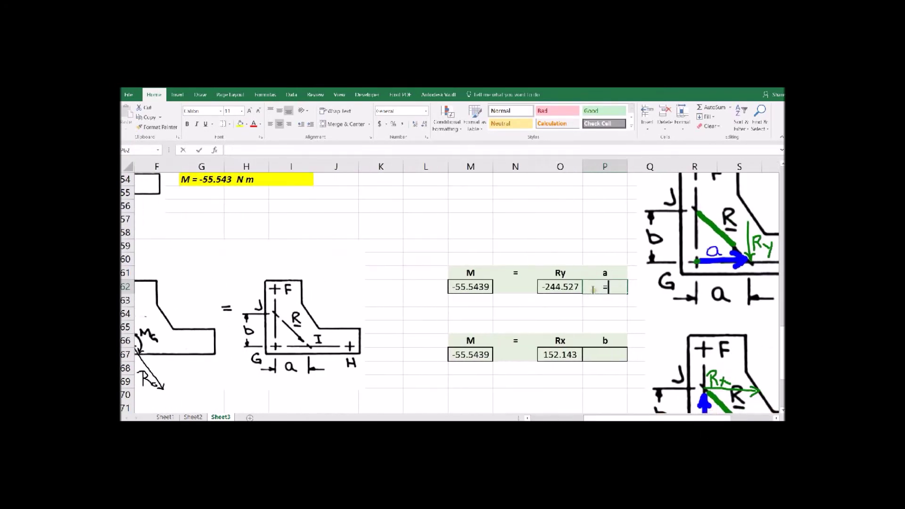
type("=")
left_click(489, 291)
type("/")
left_click(552, 287)
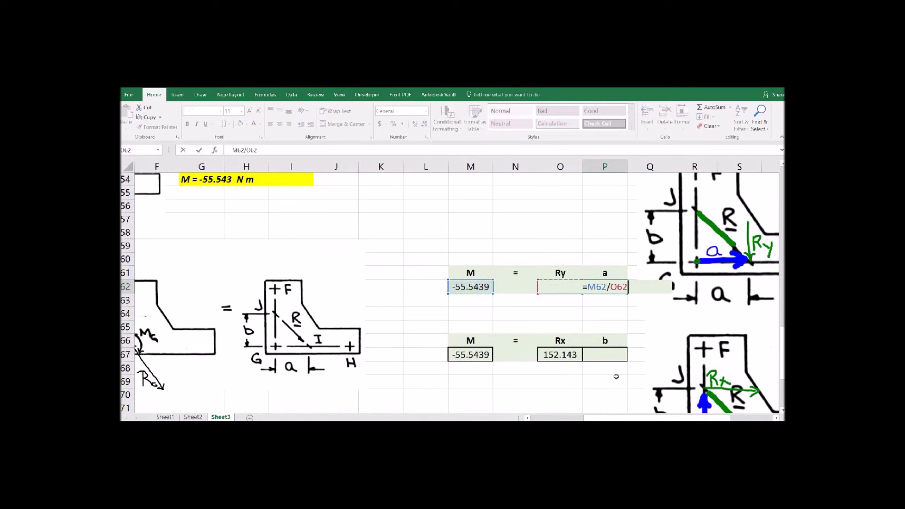
key("Return")
- Compute distance b in P67 as =M67/O67, giving -0.36508
left_click(602, 354)
type("=")
left_click(471, 356)
type("/")
left_click(561, 356)
key("Return")
- Reposition the rivet-hole answer picture and move the upper bracket diagram down a row
scroll(614, 389, "down", 2)
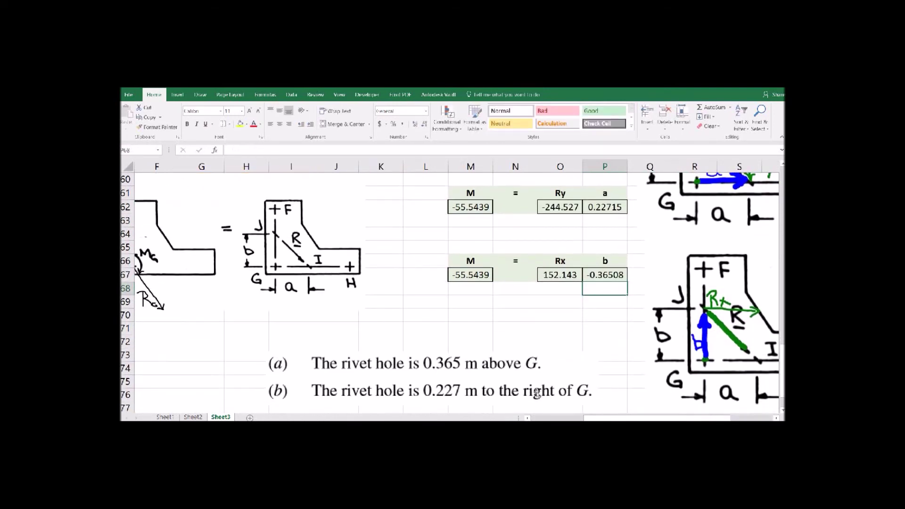
left_click_drag(574, 373, 593, 347)
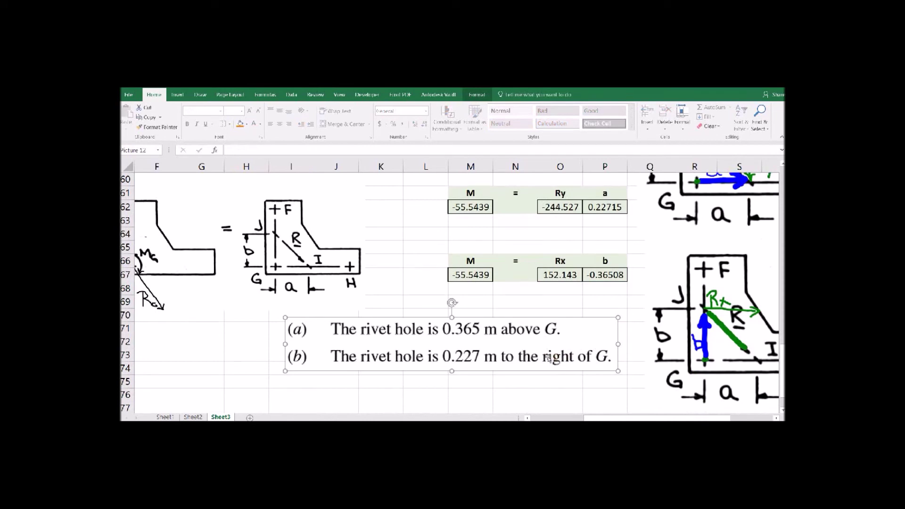
scroll(547, 359, "down", 1)
left_click_drag(621, 418, 673, 426)
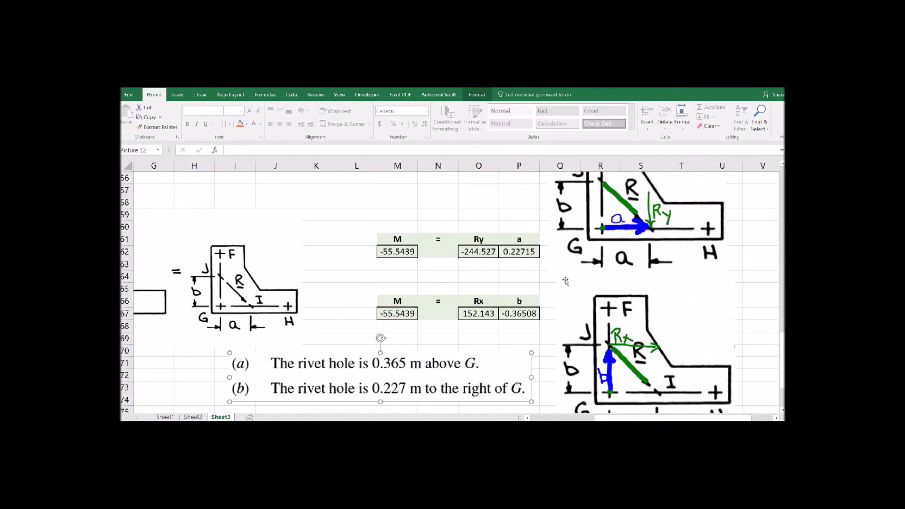
left_click(492, 217)
left_click_drag(624, 222, 623, 233)
scroll(618, 236, "down", 1)
scroll(618, 238, "down", 3)
left_click(442, 397)
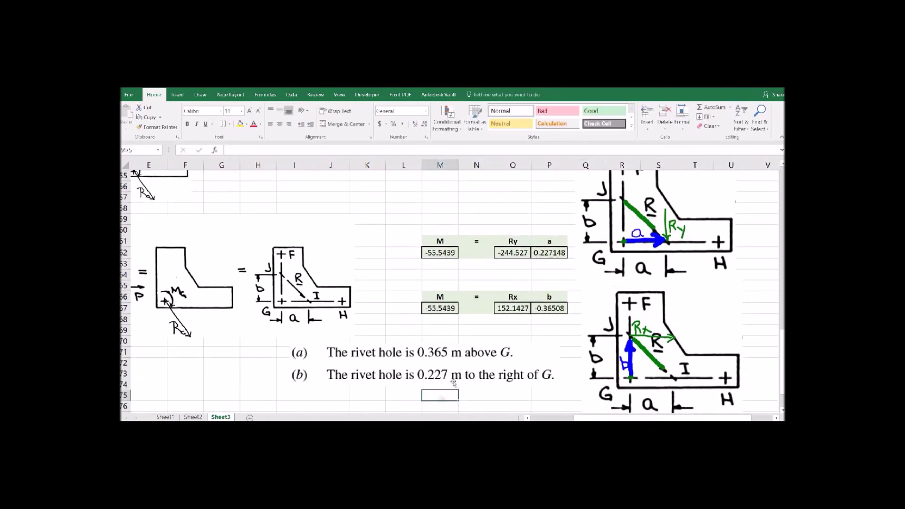